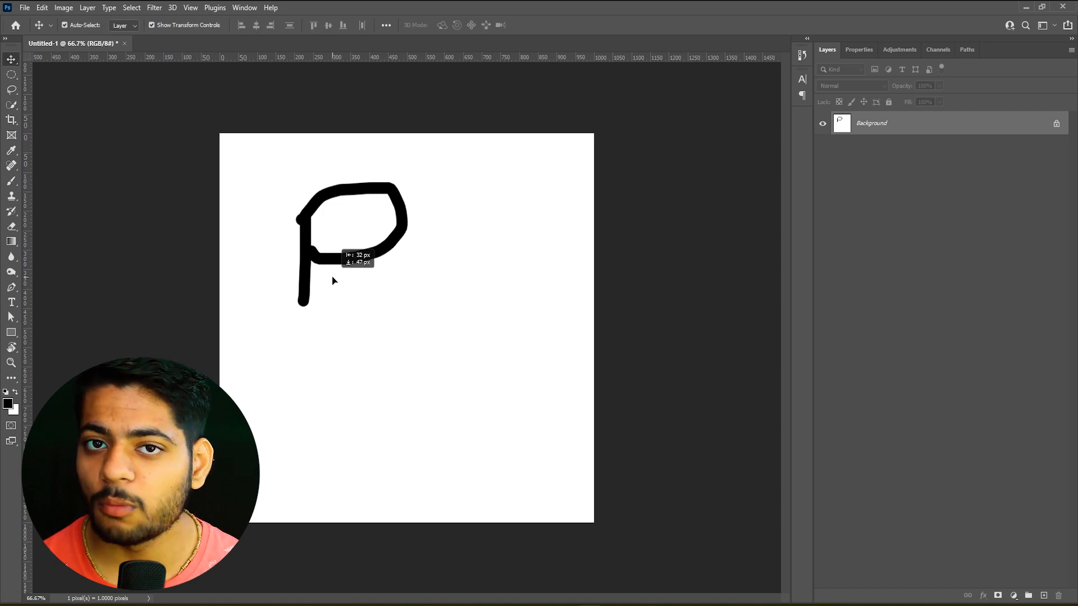
Try to move the hand-drawn P on the locked Background layer
{"action": "left_click_drag", "start_coordinate": [332, 281], "coordinate": [46, 126]}
{"action": "left_click", "coordinate": [613, 257]}
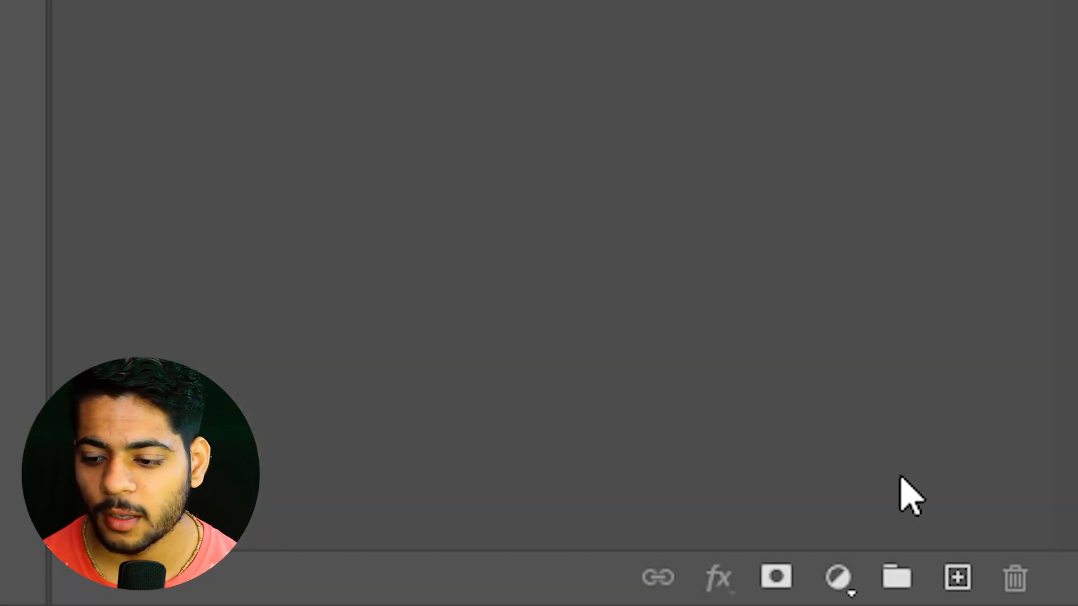
Add a blank layer, delete the Background layer, and add a second blank layer above the first
{"action": "left_click", "coordinate": [959, 589]}
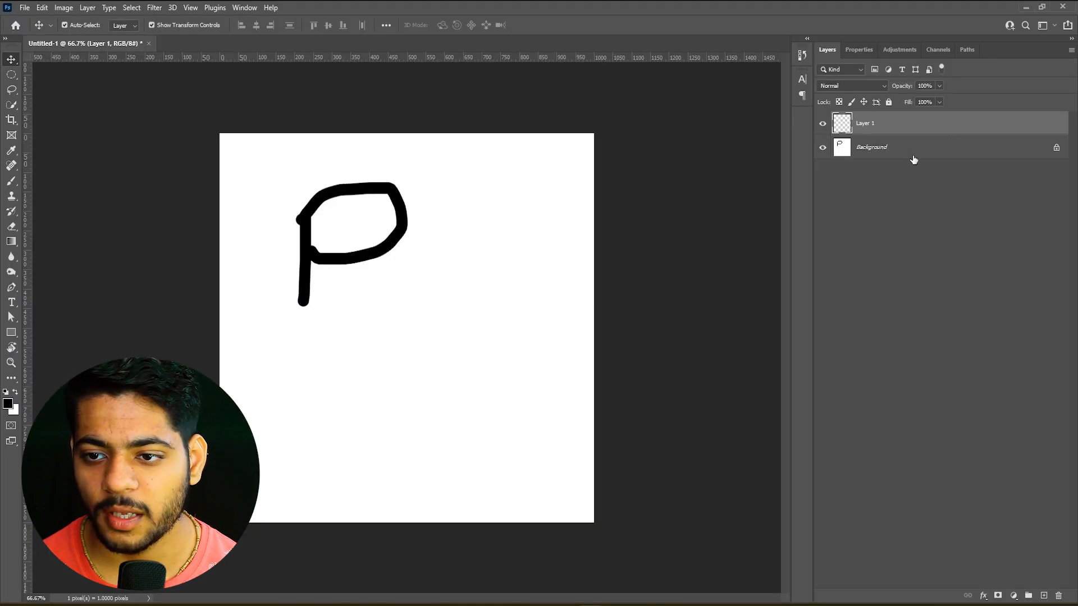
{"action": "left_click", "coordinate": [914, 156]}
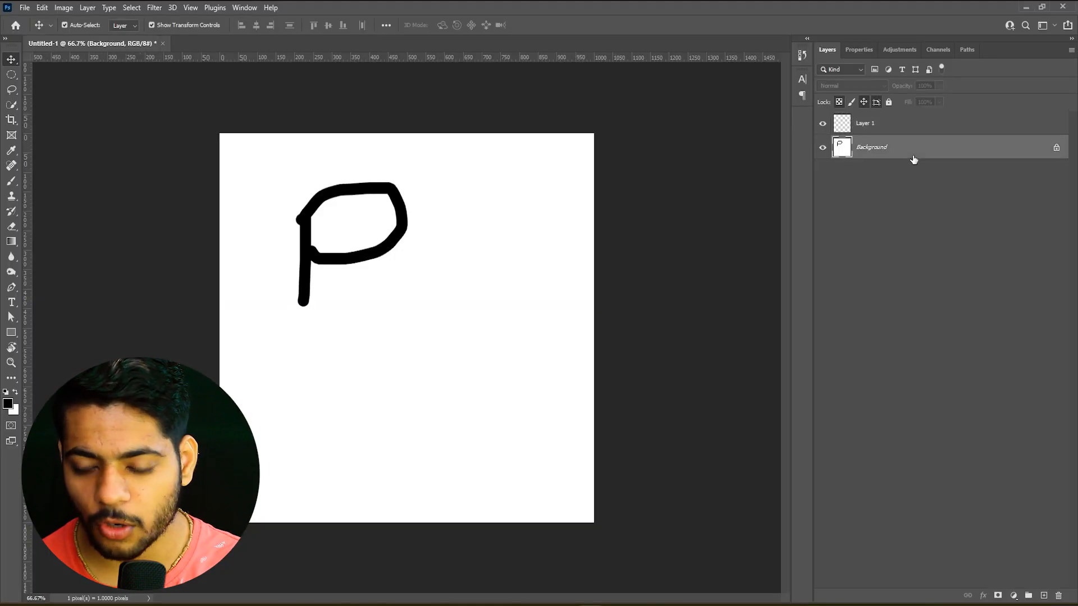
{"action": "key", "text": "Delete"}
{"action": "left_click", "coordinate": [1044, 596]}
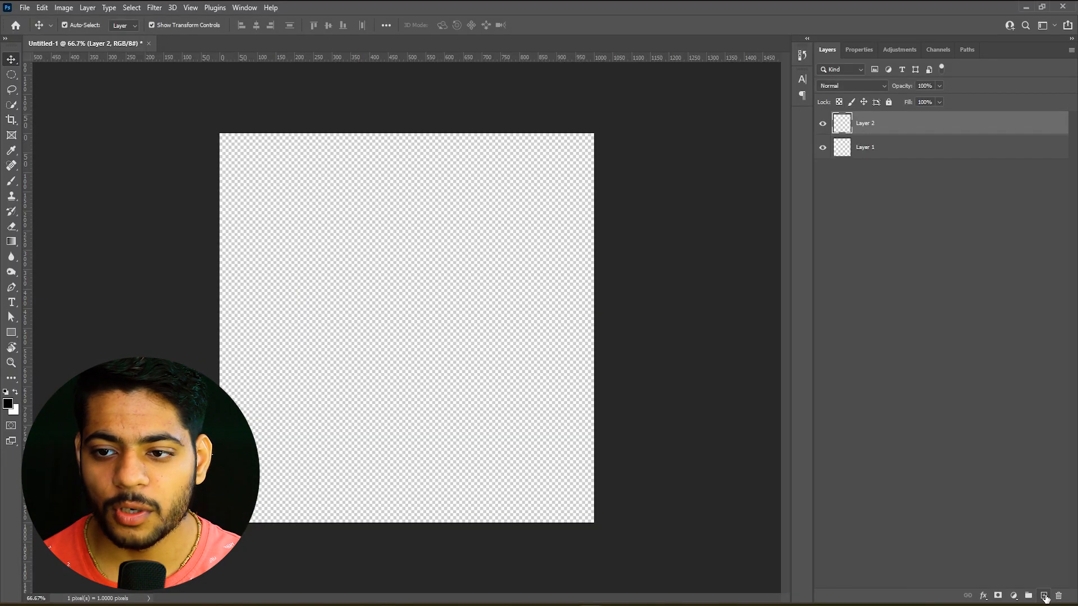
Paint a black letter P on Layer 2 near the canvas's upper left with the Brush tool
{"action": "left_click", "coordinate": [12, 181]}
{"action": "left_click", "coordinate": [280, 208]}
{"action": "left_click_drag", "start_coordinate": [280, 218], "coordinate": [292, 321]}
{"action": "mouse_move", "coordinate": [279, 208]}
{"action": "left_mouse_down"}
{"action": "mouse_move", "coordinate": [310, 201]}
{"action": "mouse_move", "coordinate": [327, 222]}
{"action": "mouse_move", "coordinate": [293, 259]}
{"action": "left_mouse_up"}
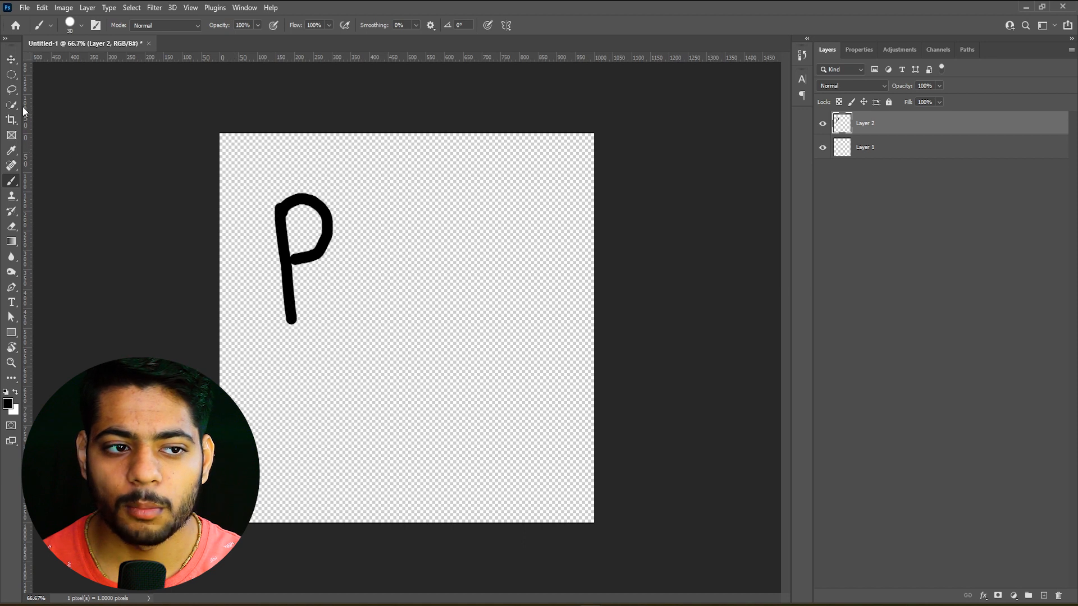
Move the painted P on Layer 2 towards the centre of the canvas and keep it selected
{"action": "left_click", "coordinate": [13, 59]}
{"action": "left_click_drag", "start_coordinate": [293, 261], "coordinate": [364, 332]}
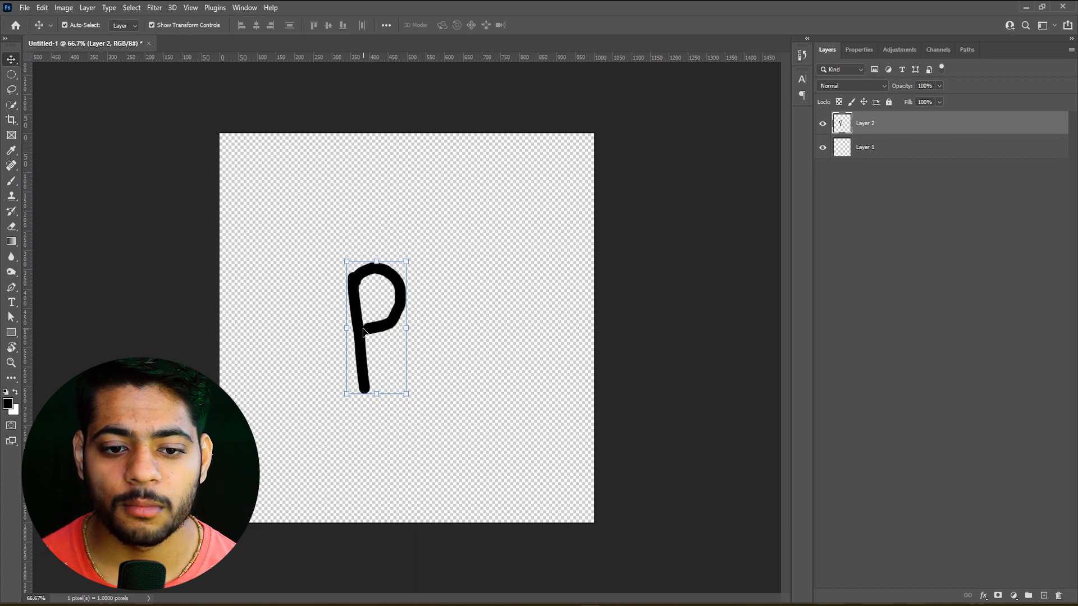
{"action": "left_click", "coordinate": [458, 393]}
{"action": "left_click", "coordinate": [394, 317]}
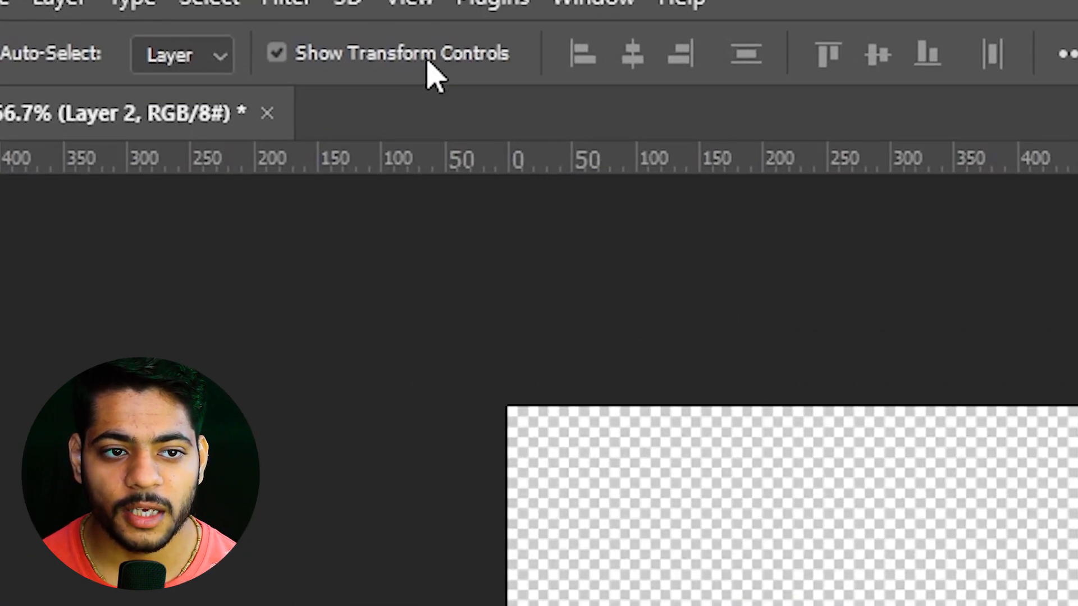
Switch Show Transform Controls off and on twice for the P layer, leaving the option enabled
{"action": "left_click", "coordinate": [382, 54]}
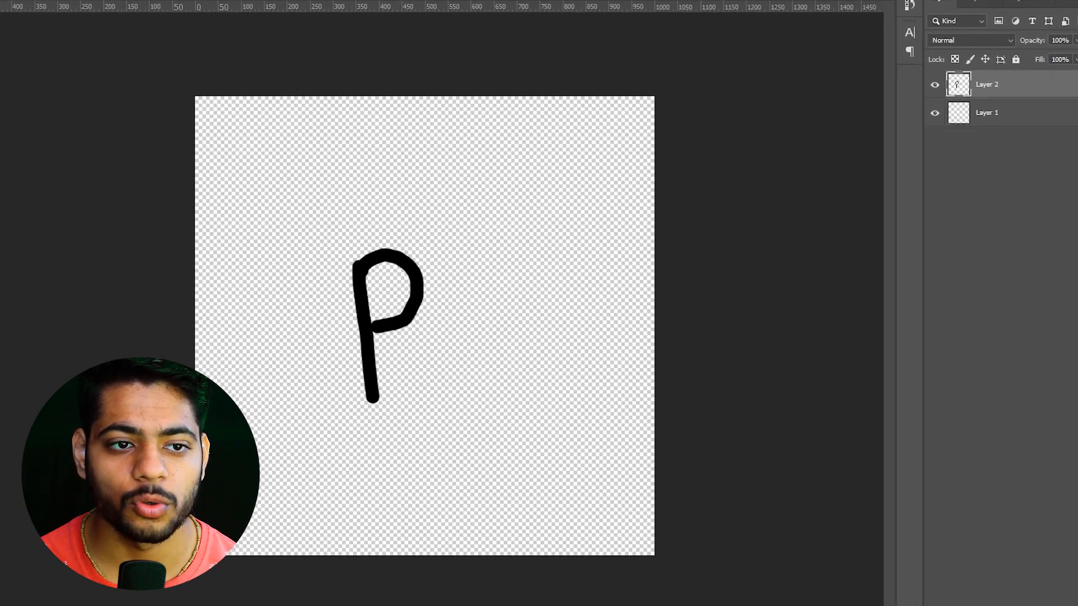
{"action": "left_click", "coordinate": [188, 25]}
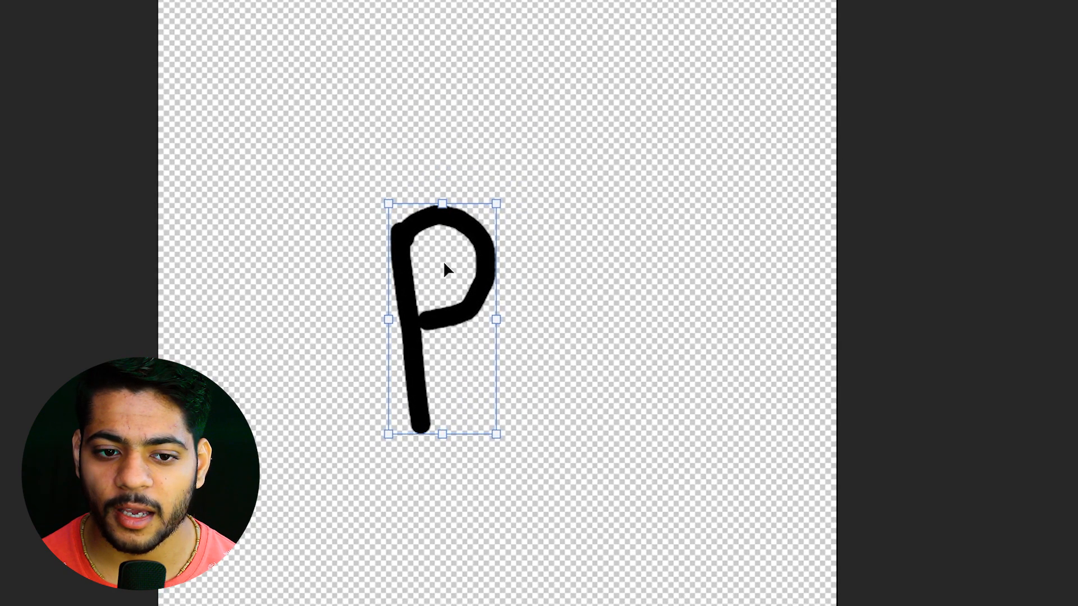
{"action": "left_click", "coordinate": [136, 26]}
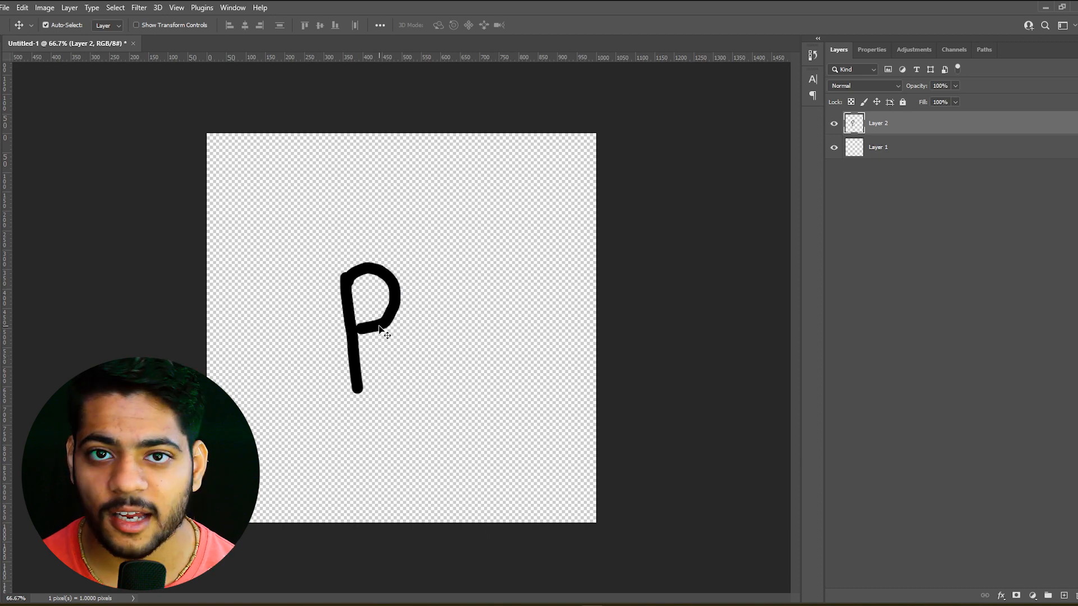
{"action": "left_click", "coordinate": [150, 23]}
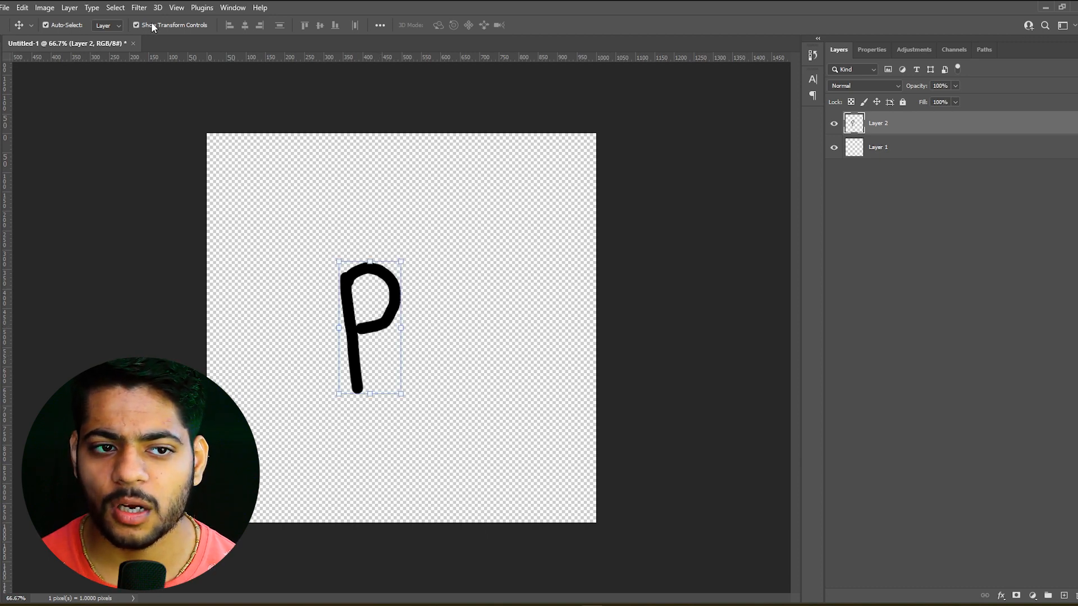
Try enlarging the P to about 179% with its transform handles, undo the changes, and cancel the transform
{"action": "left_click_drag", "start_coordinate": [402, 261], "coordinate": [531, 192]}
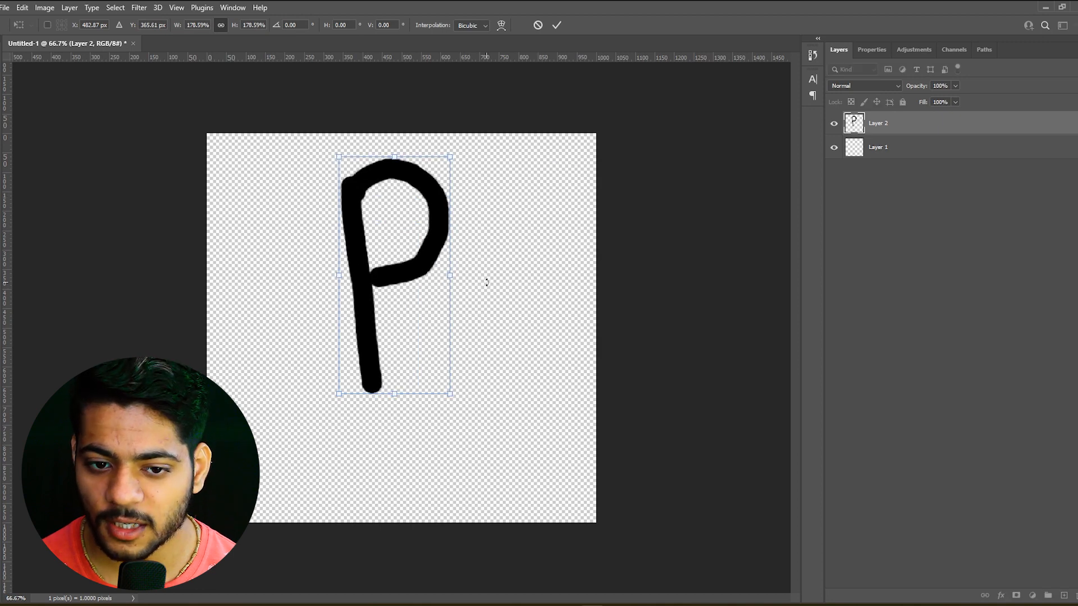
{"action": "left_click_drag", "start_coordinate": [450, 274], "coordinate": [567, 302]}
{"action": "key", "text": "ctrl+z"}
{"action": "key", "text": "ctrl+z"}
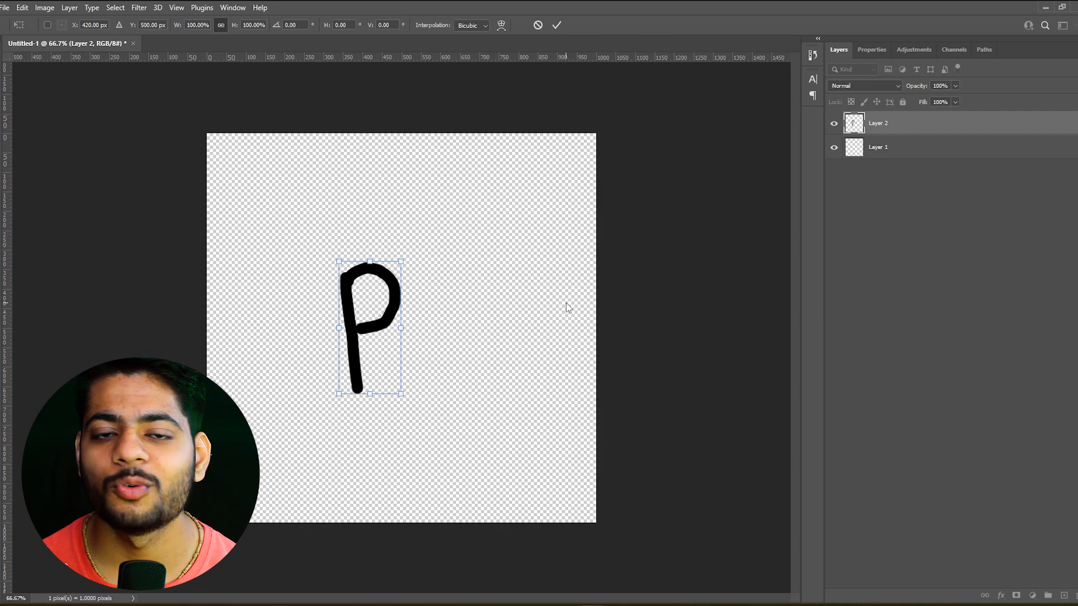
{"action": "key", "text": "Escape"}
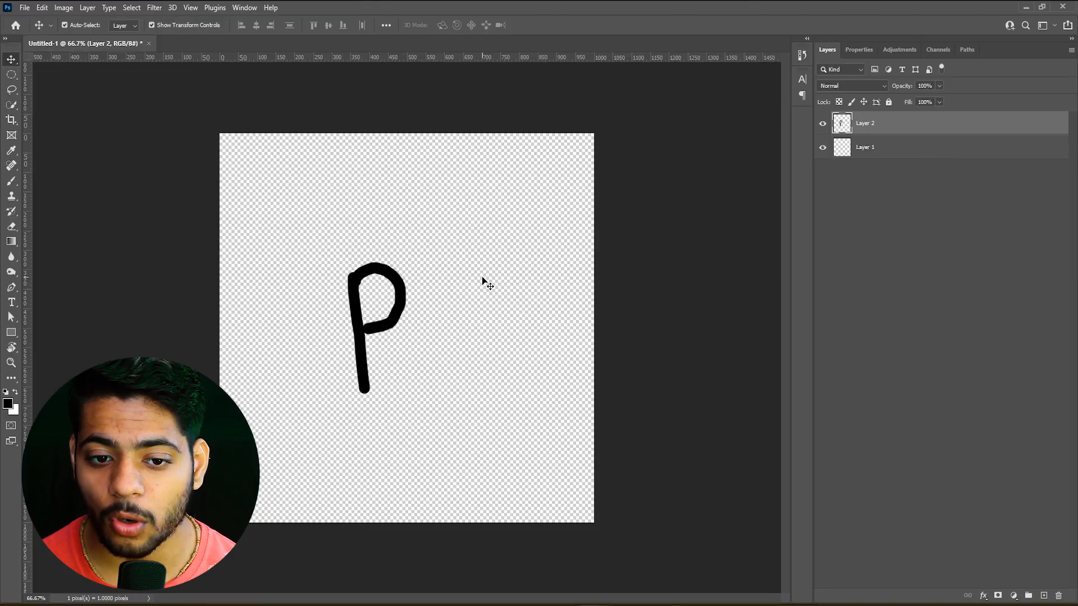
Add the text "youtube" above the P in black Poppins Bold at 12 pt
{"action": "left_click", "coordinate": [483, 281]}
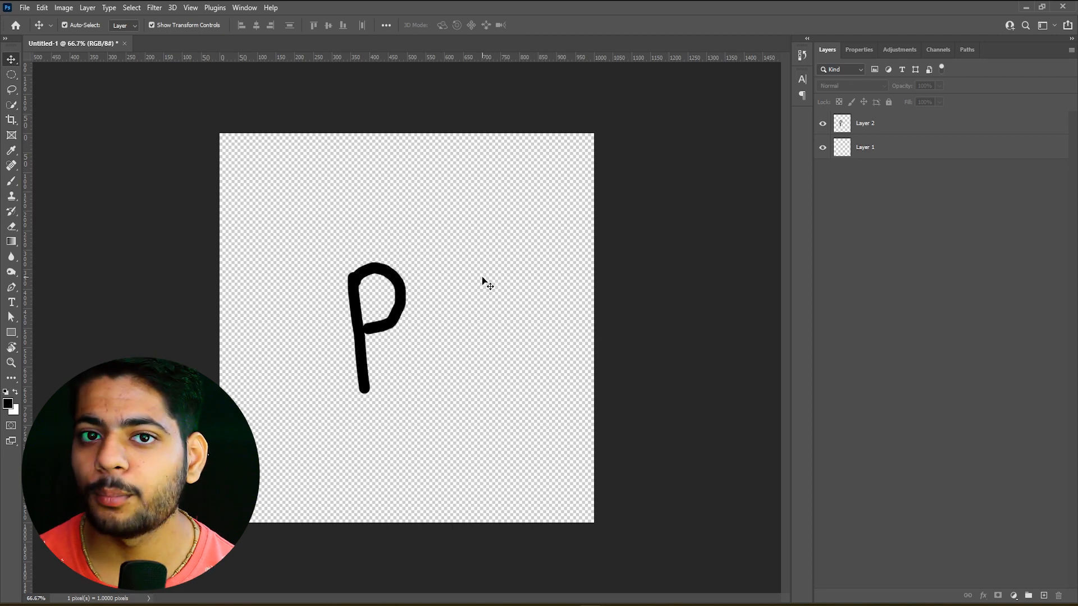
{"action": "left_click", "coordinate": [11, 302]}
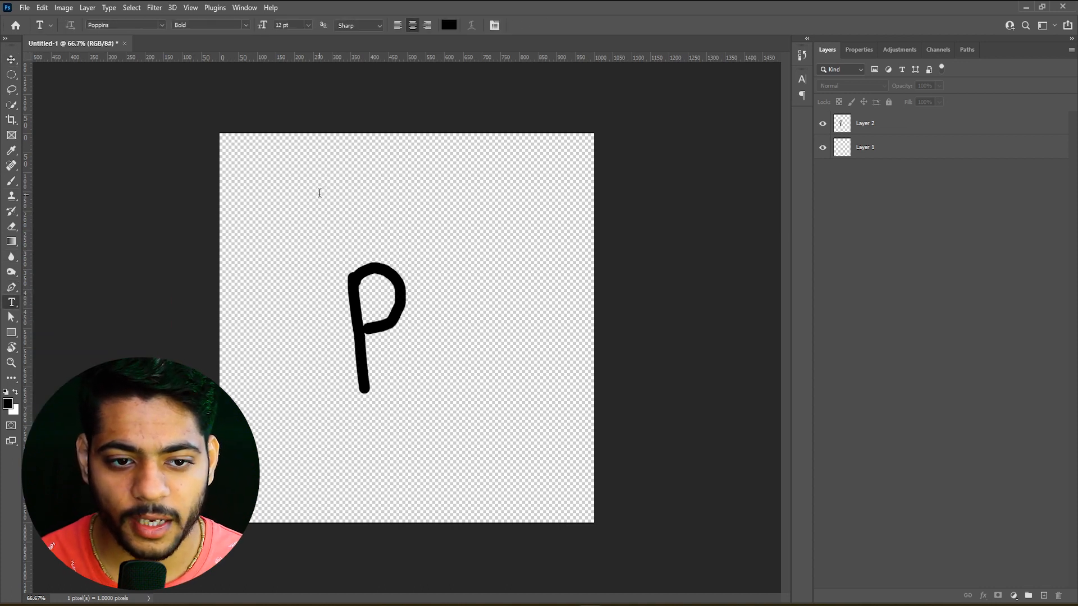
{"action": "left_click", "coordinate": [319, 193]}
{"action": "type", "text": "youtube"}
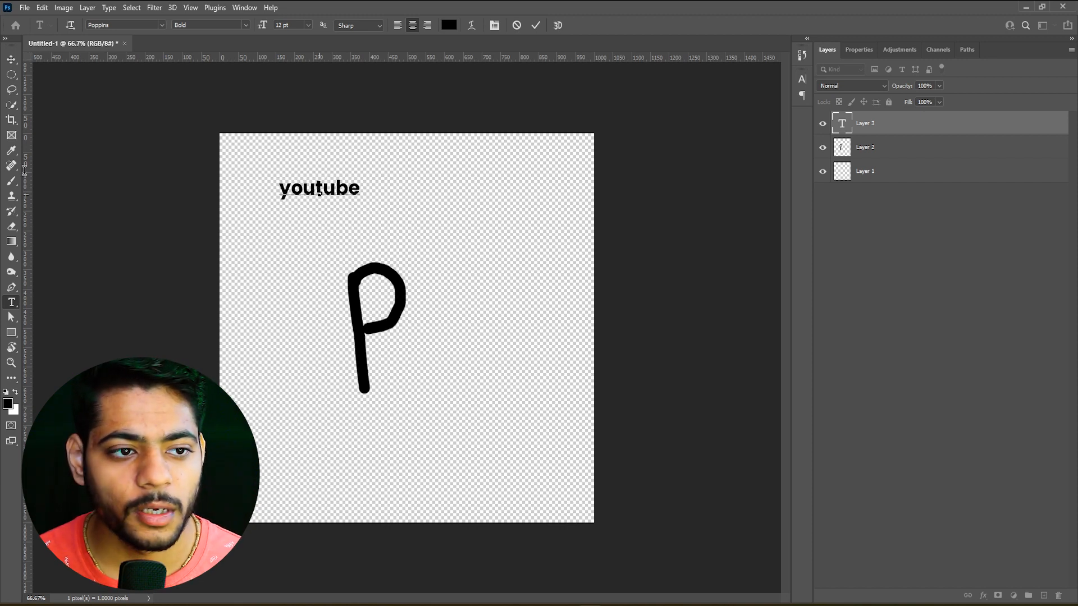
{"action": "left_click", "coordinate": [12, 59]}
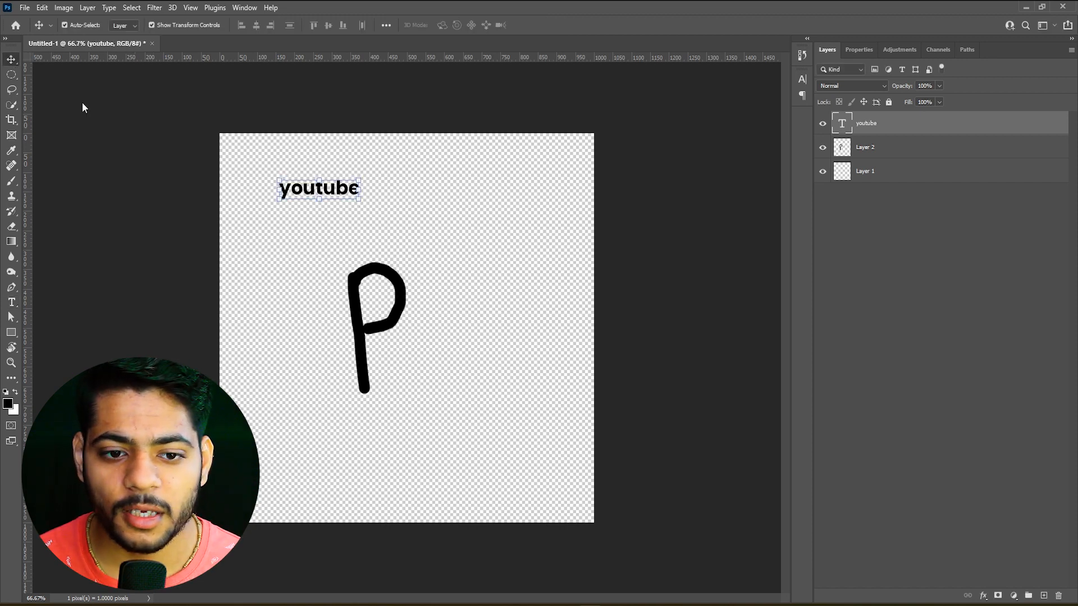
Add a white (#ffffff) Solid Color fill layer beneath Layer 2 as the background
{"action": "left_click", "coordinate": [406, 307]}
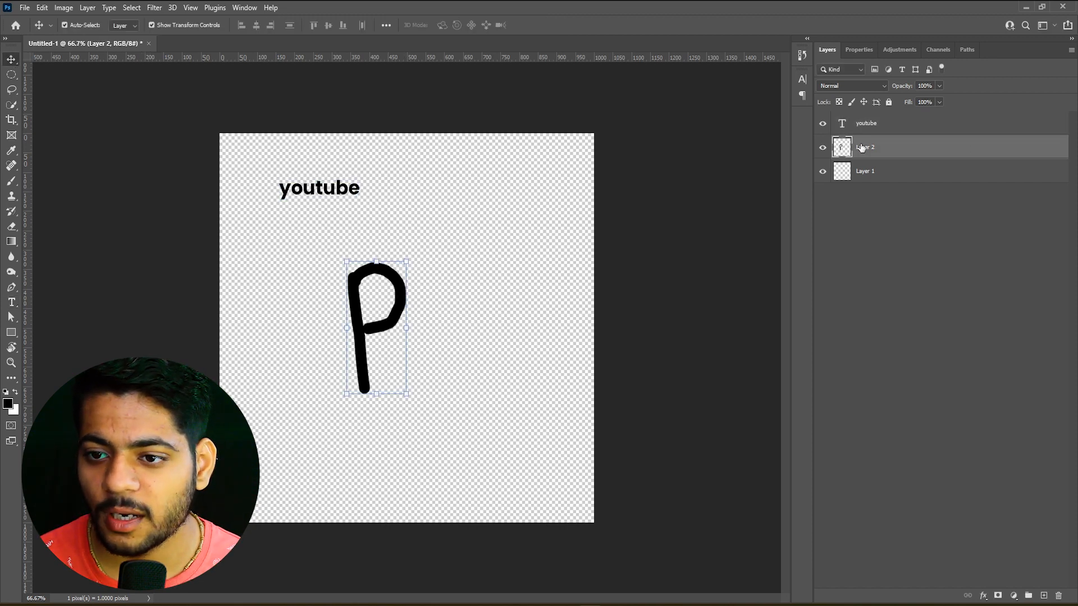
{"action": "left_click", "coordinate": [867, 125]}
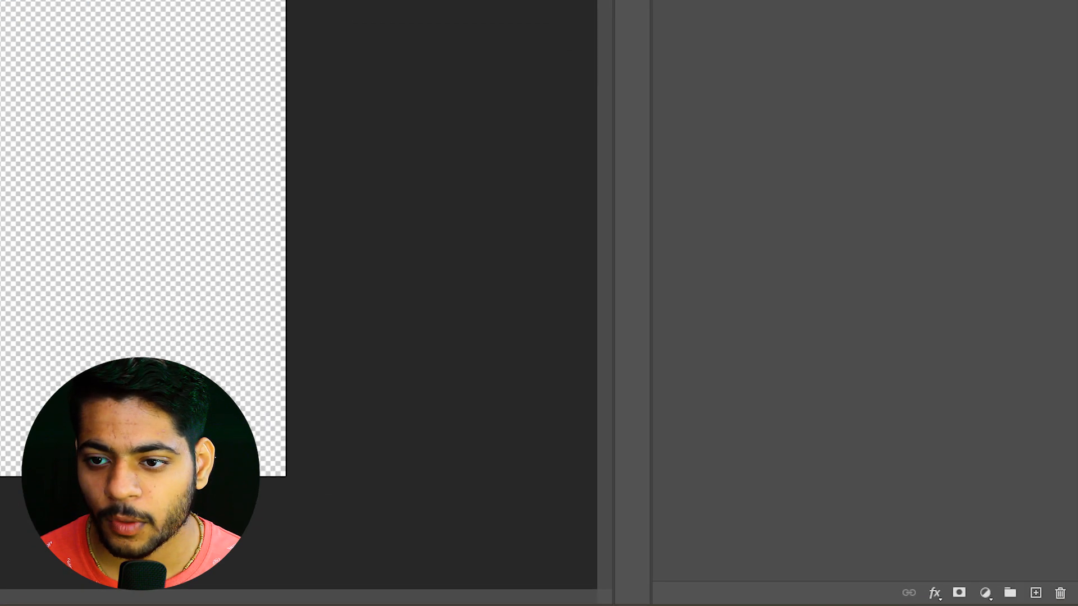
{"action": "left_click", "coordinate": [986, 593]}
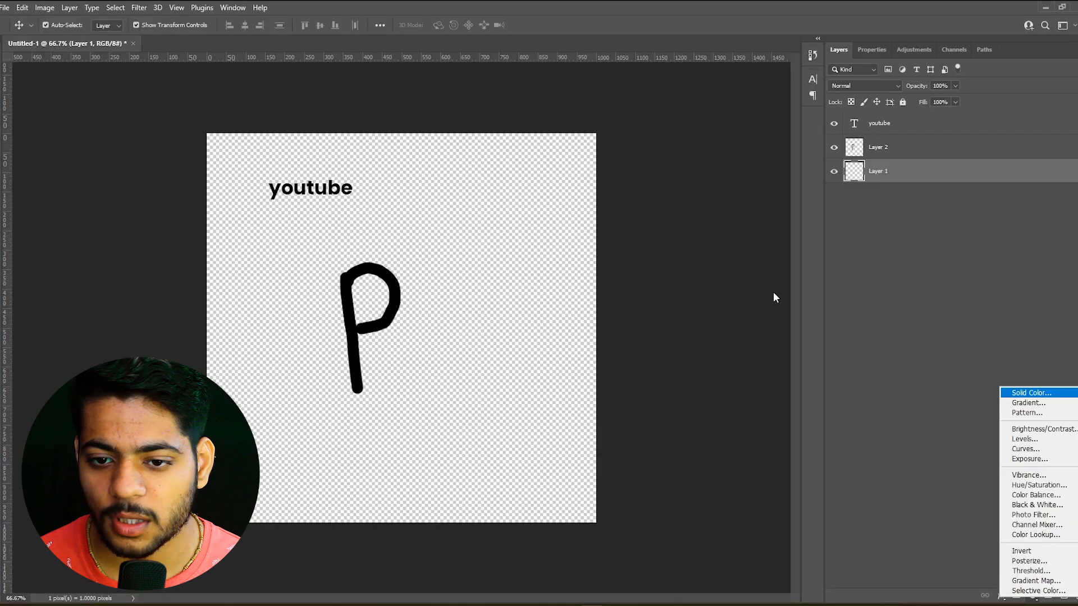
{"action": "left_click", "coordinate": [949, 56]}
{"action": "type", "text": "ffffff"}
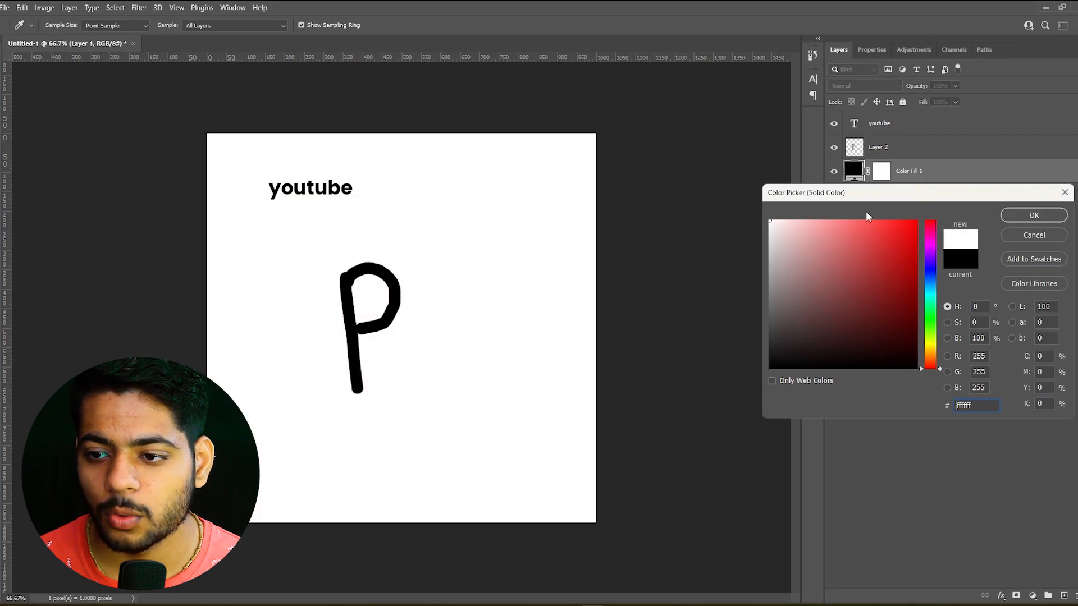
{"action": "left_click", "coordinate": [1034, 215]}
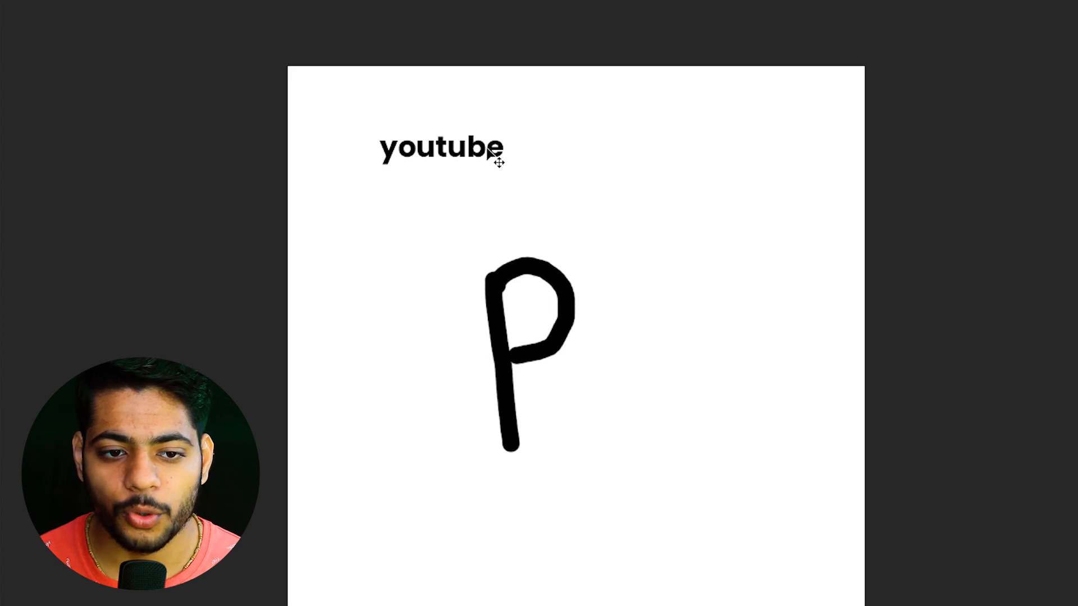
Select the P and the youtube text alternately on the canvas with Auto-Select, comparing with selection from the layer list
{"action": "left_click", "coordinate": [508, 335]}
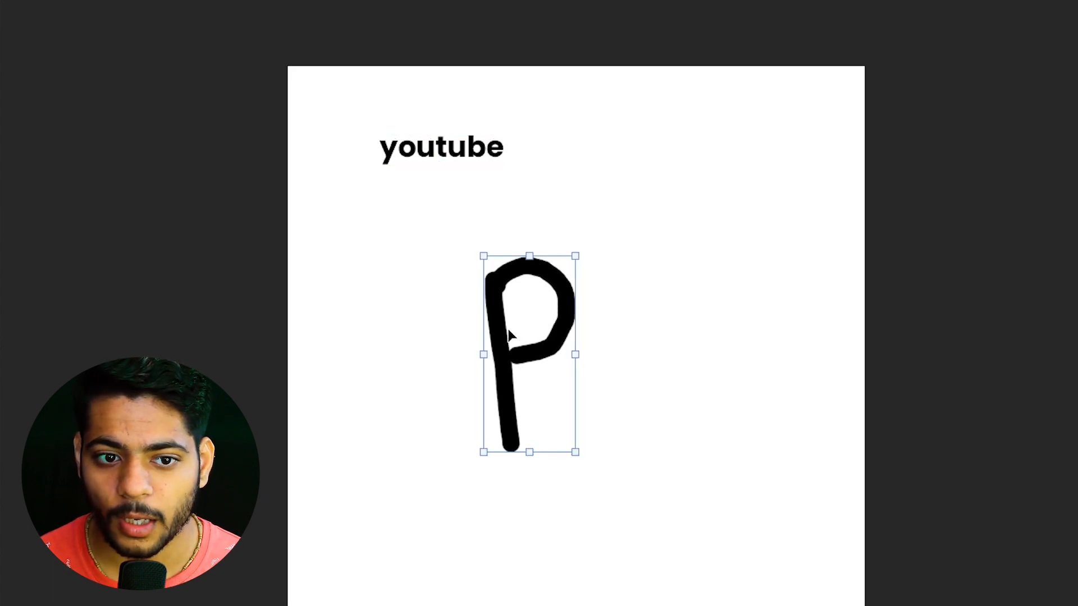
{"action": "left_click", "coordinate": [455, 147]}
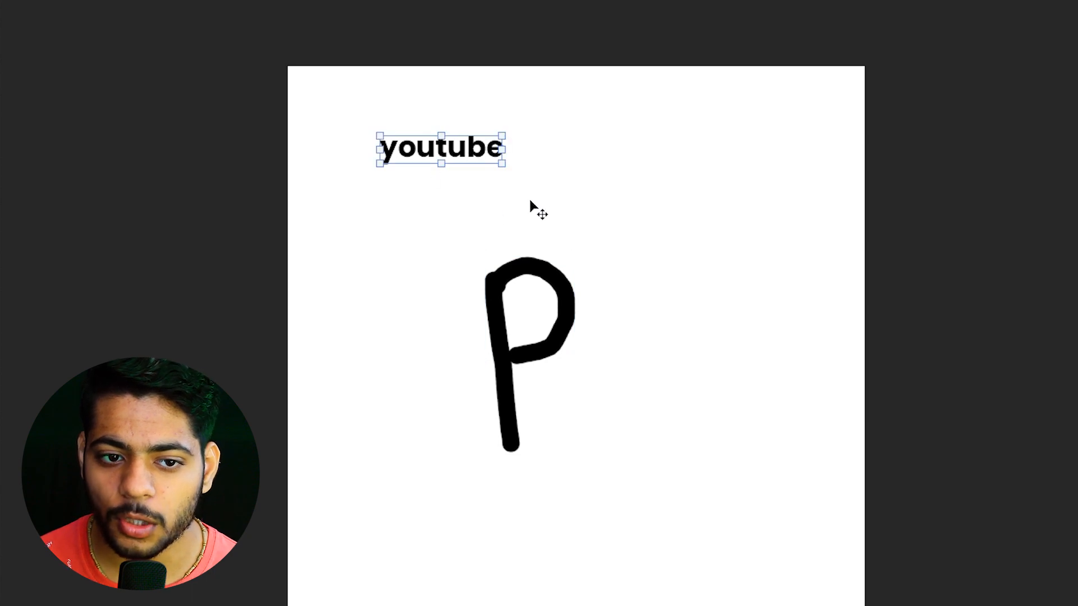
{"action": "left_click", "coordinate": [548, 359]}
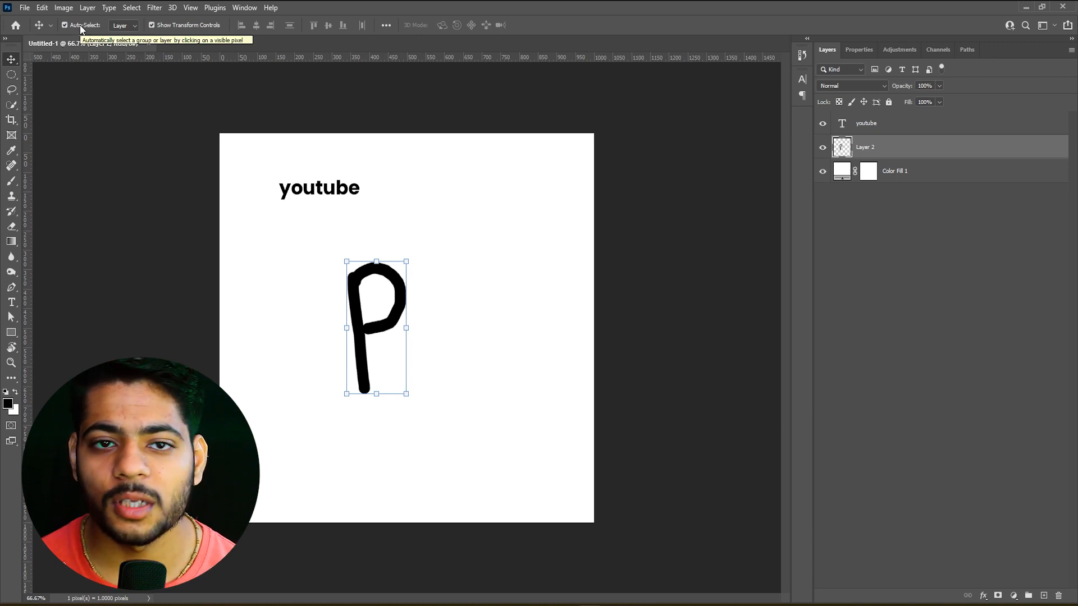
{"action": "left_click", "coordinate": [936, 129]}
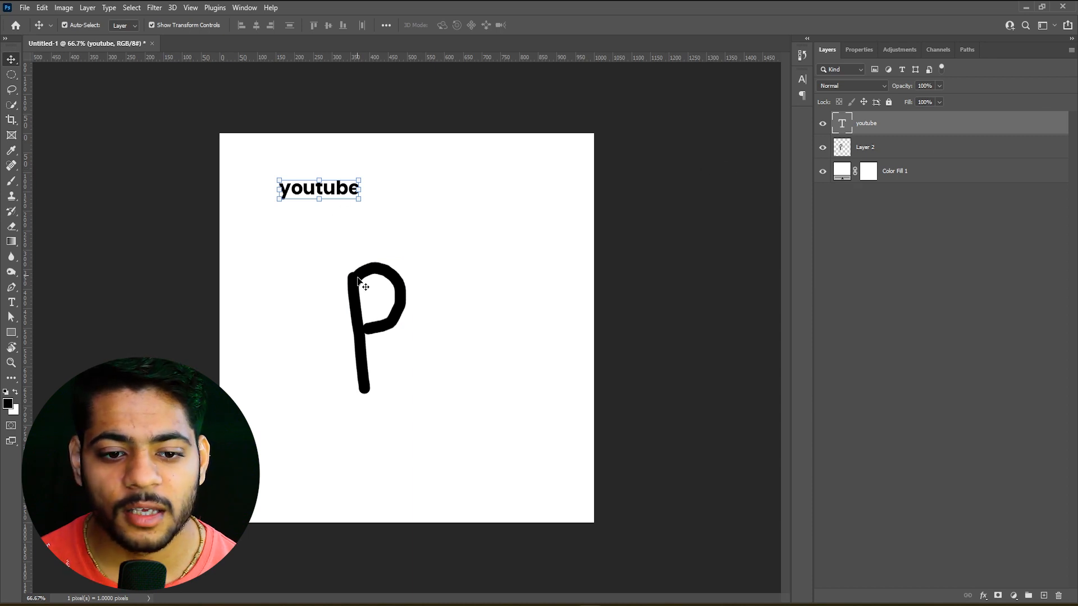
{"action": "left_click", "coordinate": [366, 327]}
{"action": "left_click", "coordinate": [330, 187]}
{"action": "left_click", "coordinate": [370, 321]}
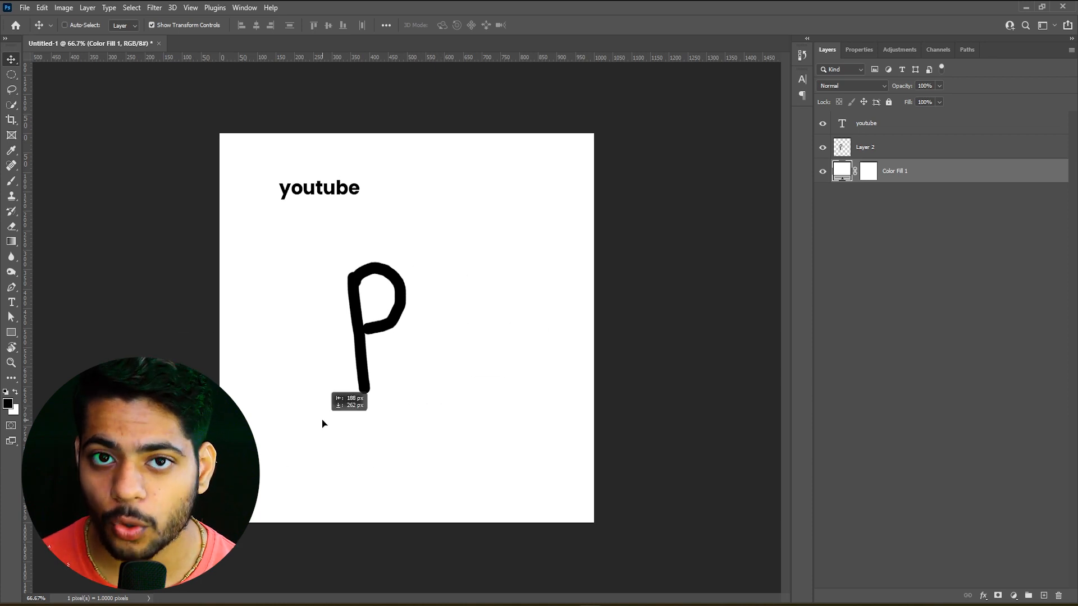
With Auto-Select off, select Layer 2 and move the P to the right of the canvas centre
{"action": "left_click", "coordinate": [904, 153]}
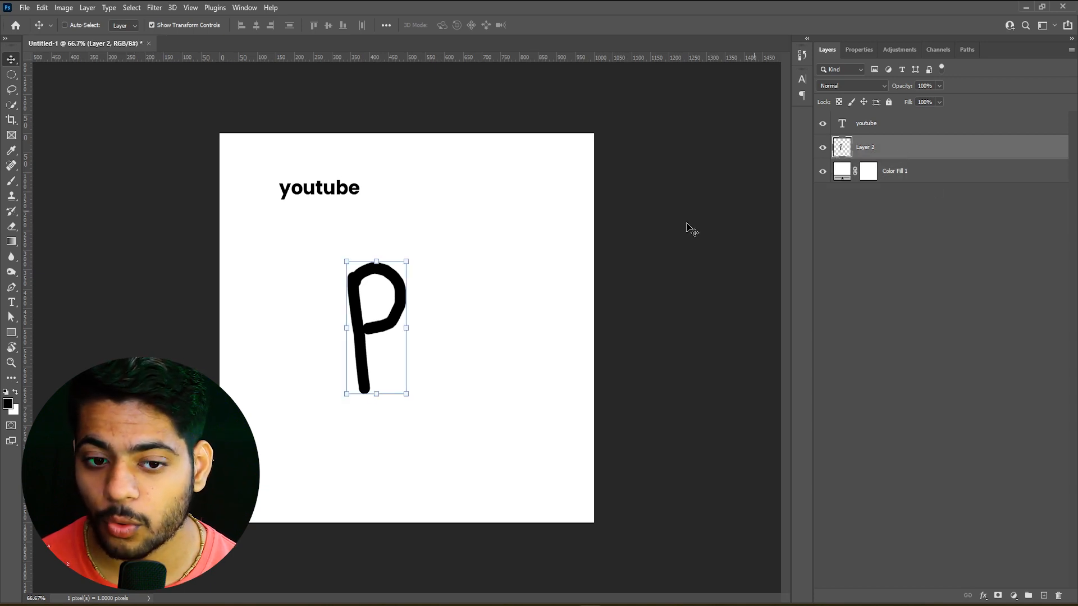
{"action": "left_click_drag", "start_coordinate": [406, 318], "coordinate": [486, 304]}
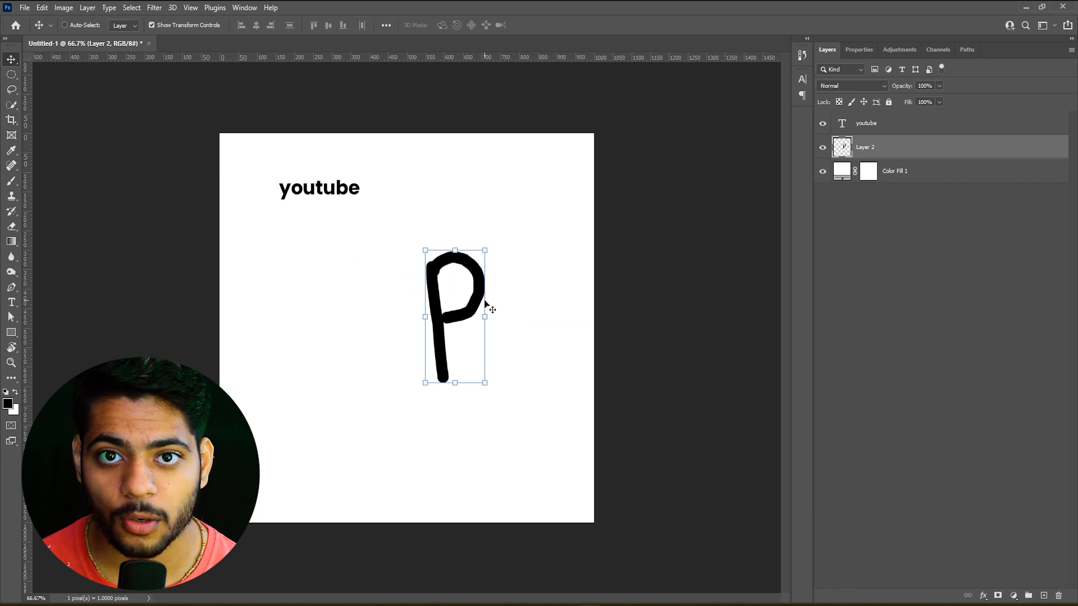
{"action": "mouse_move", "coordinate": [357, 200]}
{"action": "left_mouse_down"}
{"action": "mouse_move", "coordinate": [371, 210]}
{"action": "mouse_move", "coordinate": [297, 190]}
{"action": "mouse_move", "coordinate": [368, 210]}
{"action": "left_mouse_up"}
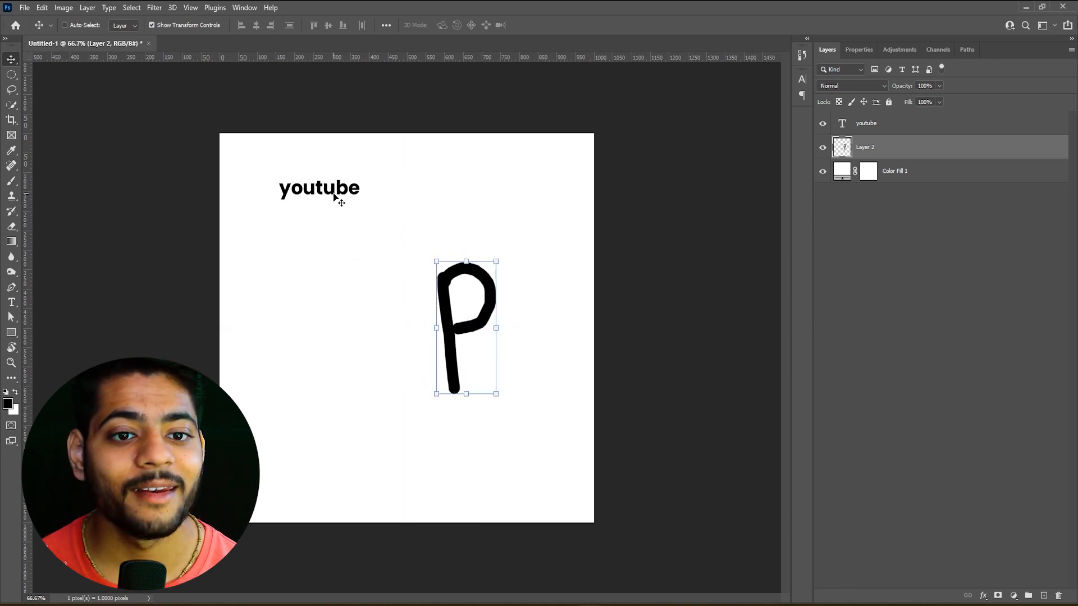
Select the youtube layer, followed by the P with Auto-Select on, leaving the Auto-Select target set to Layer
{"action": "left_click", "coordinate": [977, 127]}
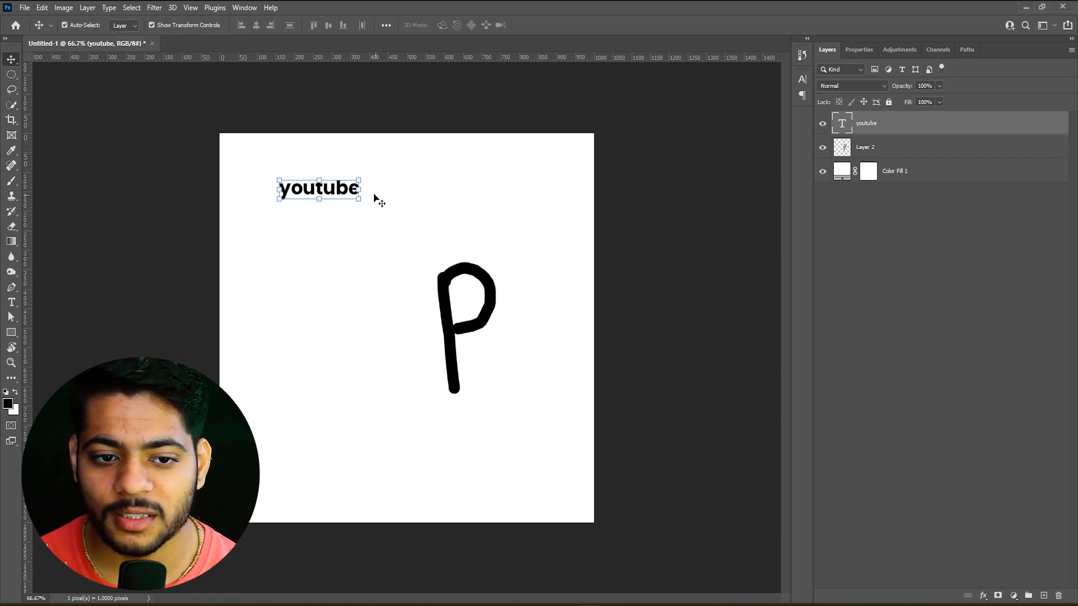
{"action": "left_click", "coordinate": [450, 303]}
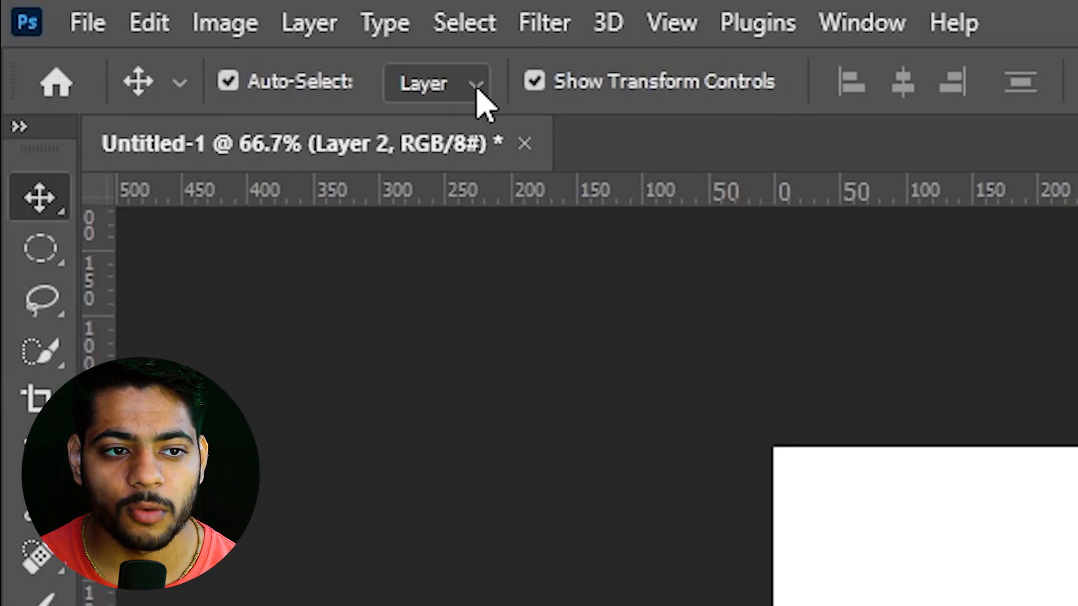
{"action": "left_click", "coordinate": [134, 26]}
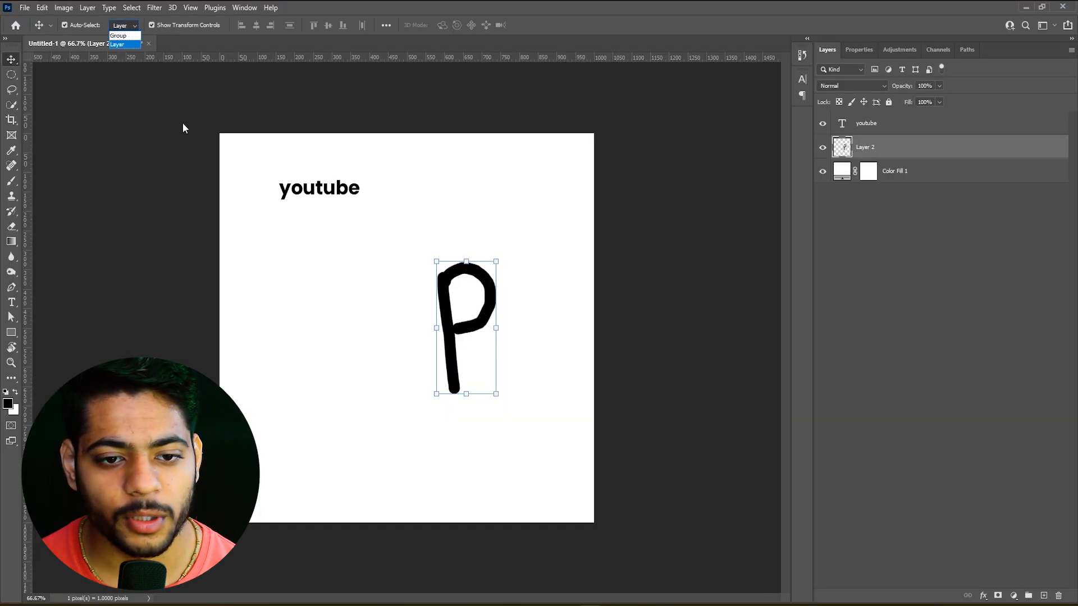
{"action": "left_click", "coordinate": [308, 320]}
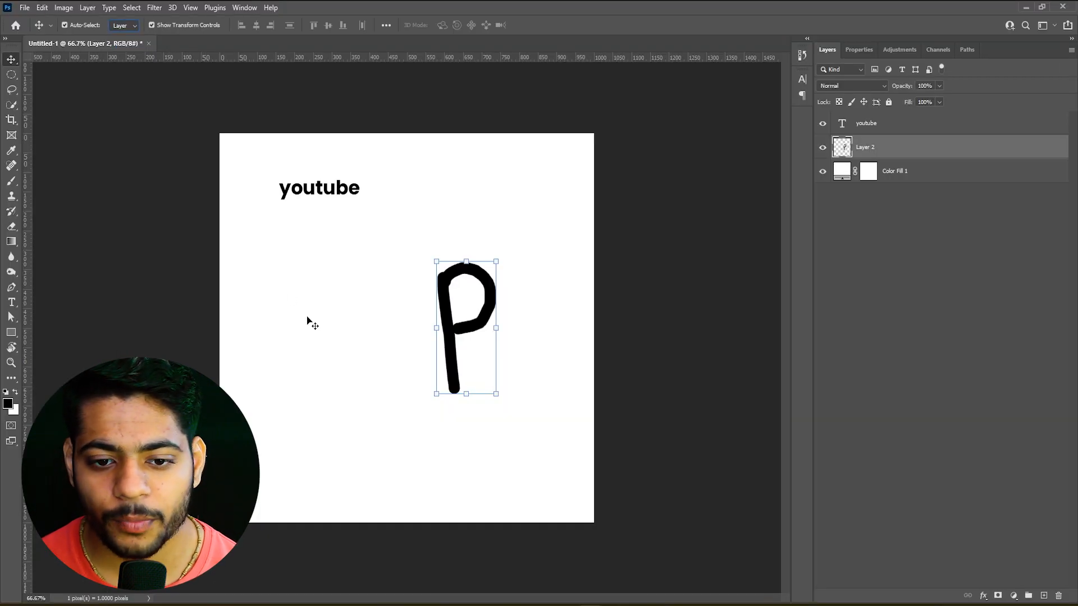
Select the youtube text on the canvas with Auto-Select and duplicate it four times in a column beneath the original
{"action": "left_click", "coordinate": [339, 325]}
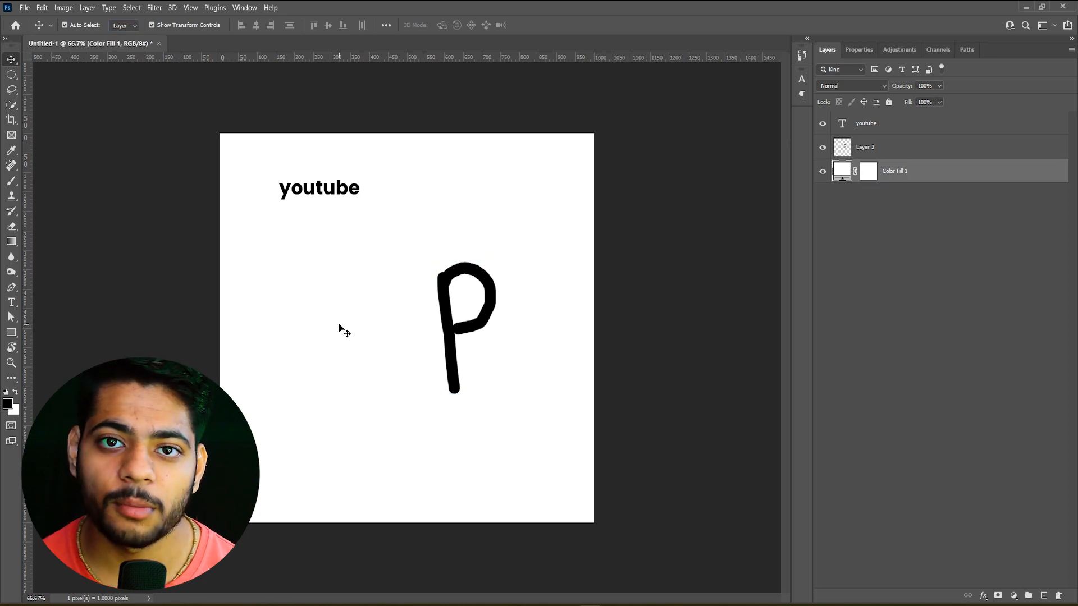
{"action": "left_click", "coordinate": [359, 190]}
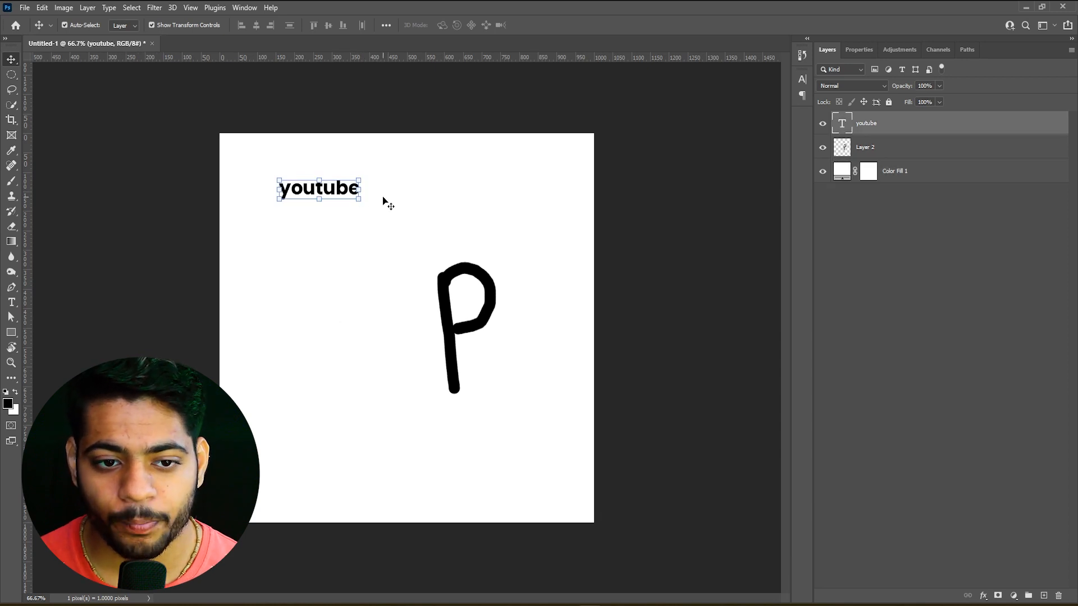
{"action": "left_click_drag", "start_coordinate": [344, 190], "coordinate": [344, 326]}
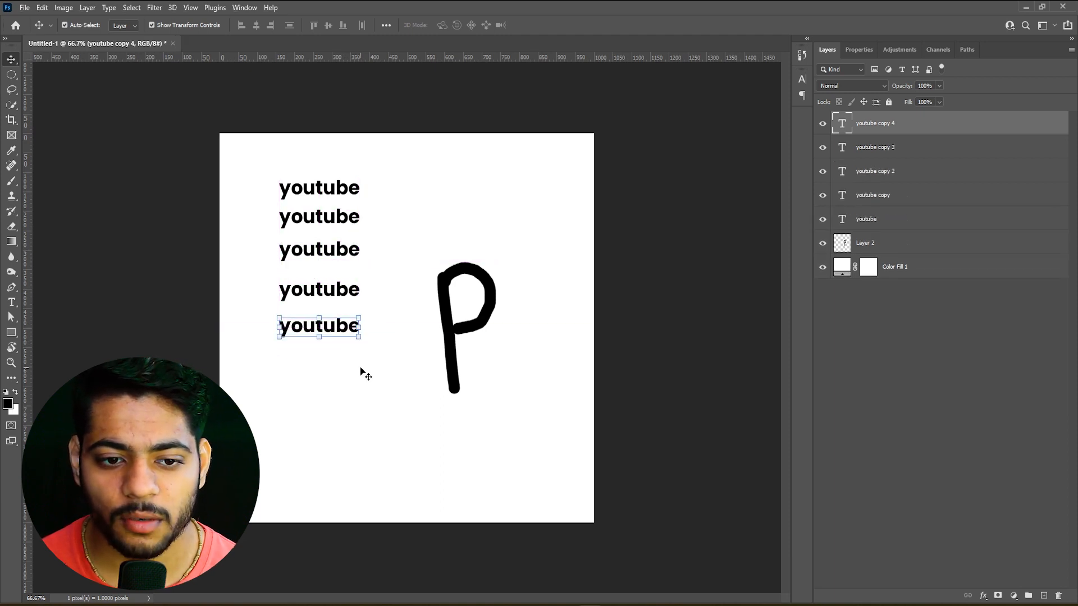
Group the five youtube text layers and name the group youtube
{"action": "left_click", "coordinate": [348, 181]}
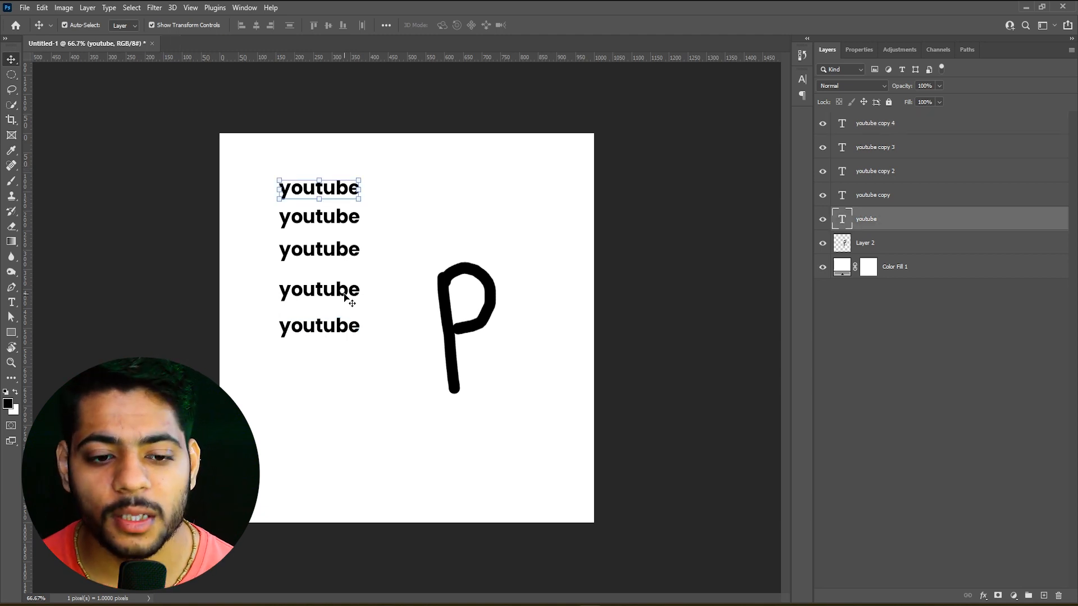
{"action": "left_click", "coordinate": [974, 124], "text": "shift"}
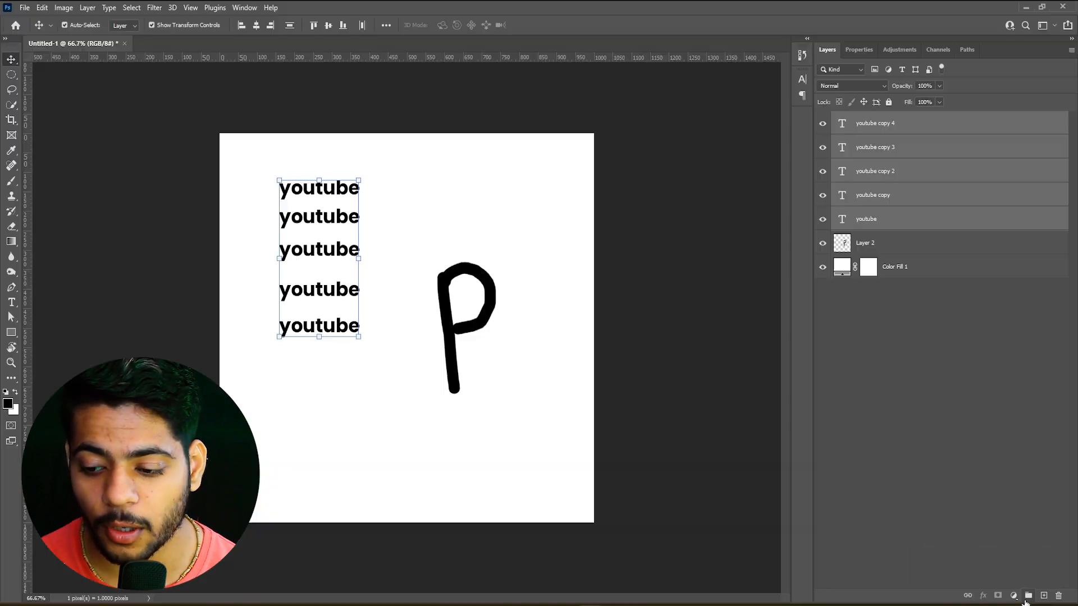
{"action": "left_click", "coordinate": [894, 584]}
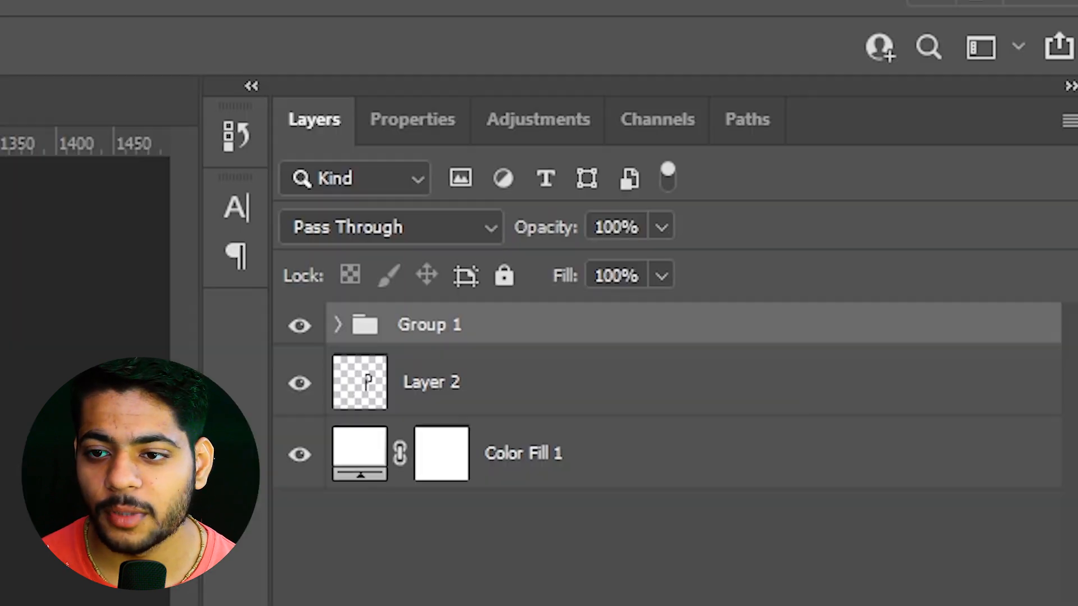
{"action": "double_click", "coordinate": [441, 328]}
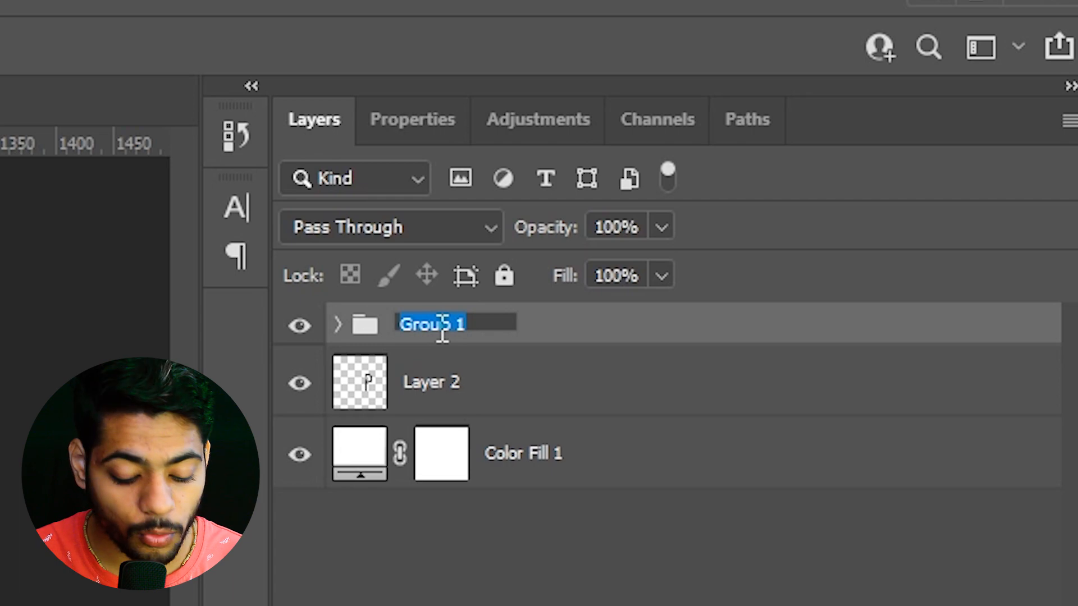
{"action": "type", "text": "you"}
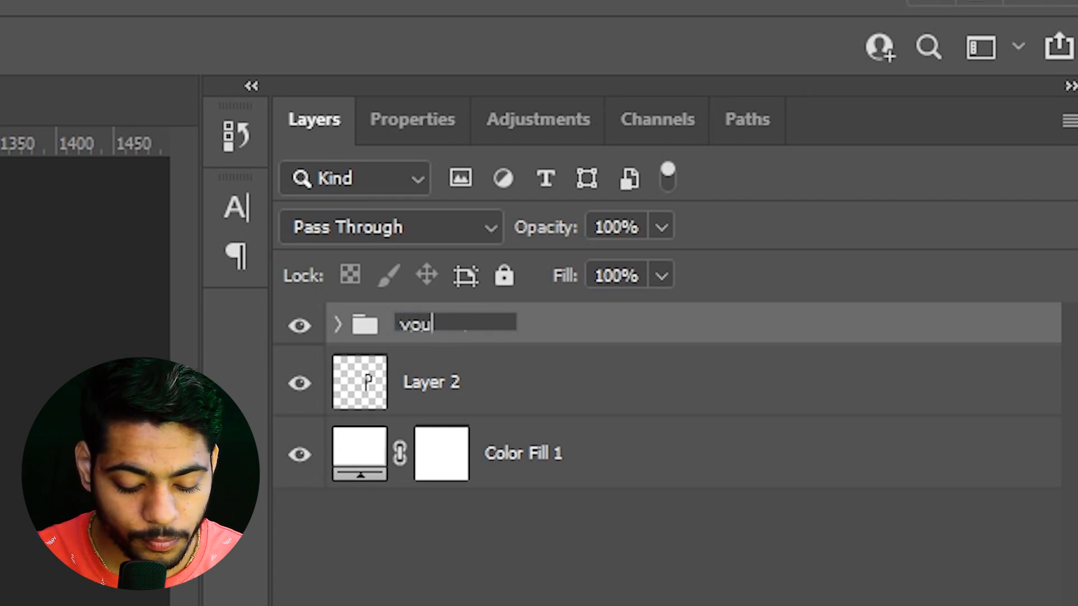
{"action": "type", "text": "tube"}
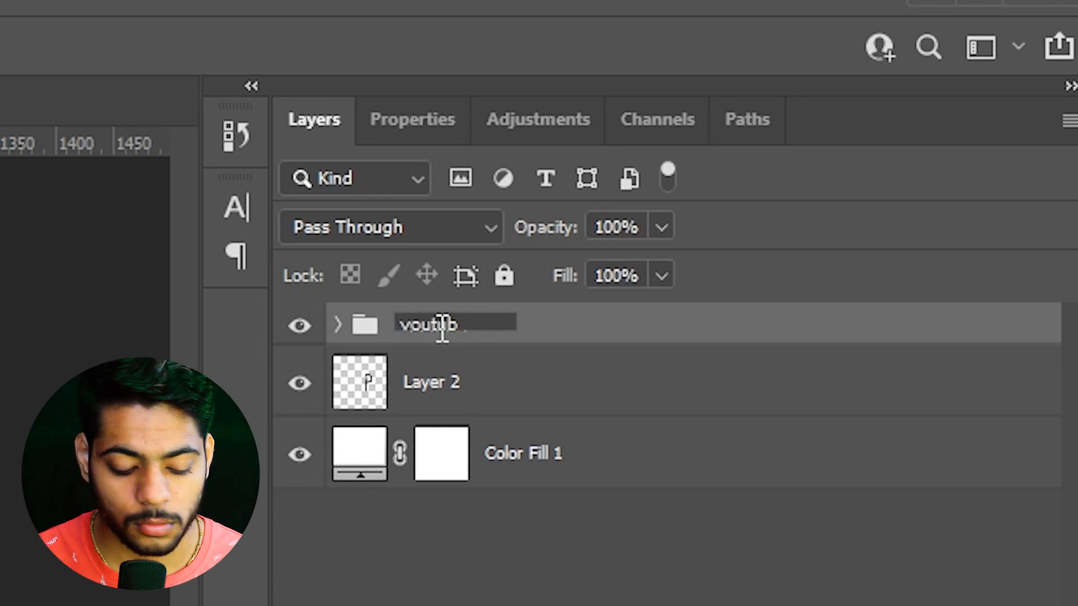
{"action": "key", "text": "Return"}
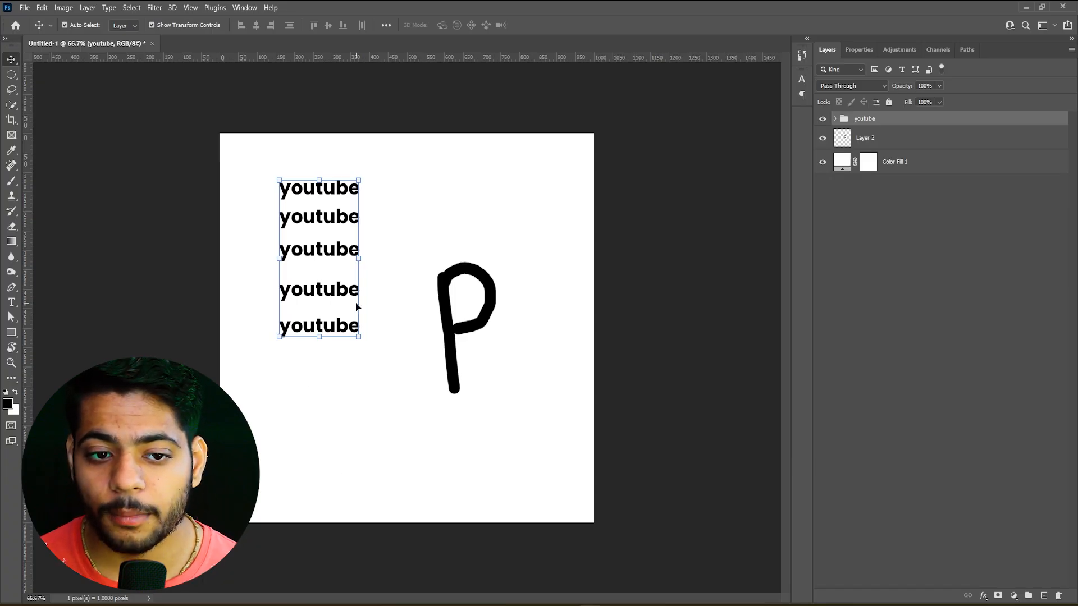
Compare selecting the uppermost youtube text on the canvas with selecting the whole youtube group in the layer list
{"action": "left_click", "coordinate": [438, 217]}
{"action": "left_click", "coordinate": [340, 191]}
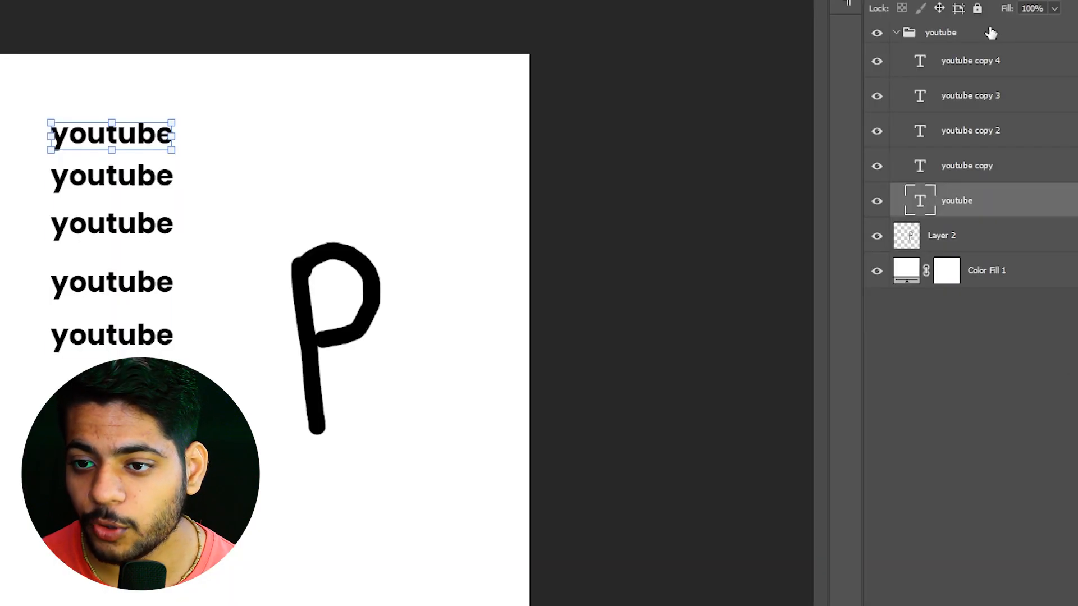
{"action": "left_click", "coordinate": [865, 124]}
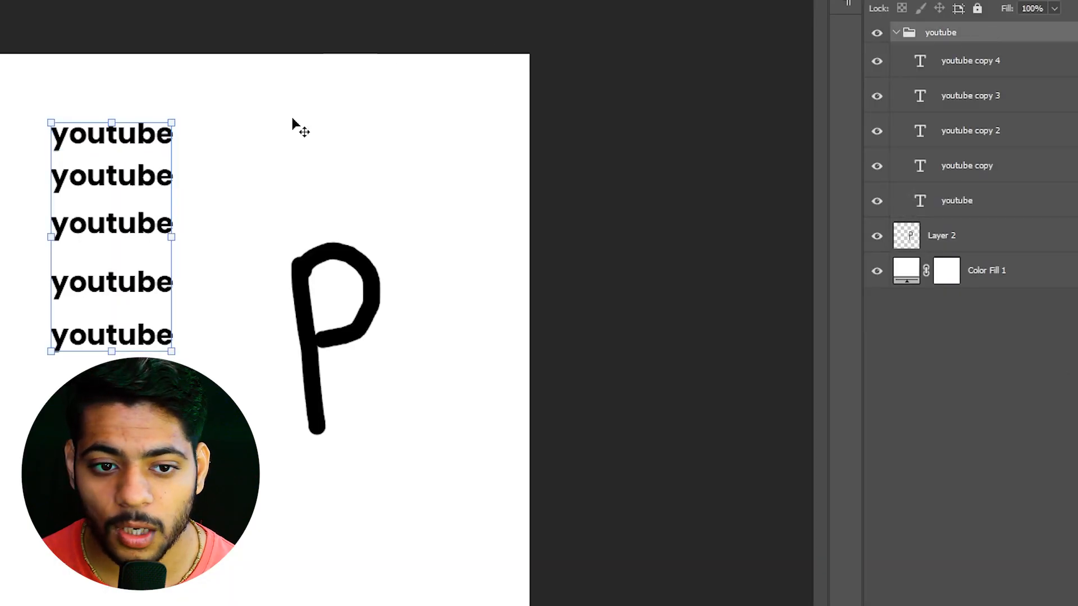
Try to move the whole youtube group from the canvas with Auto-Select set to Layer, undoing the first move and collapsing the group before retrying
{"action": "left_click_drag", "start_coordinate": [149, 141], "coordinate": [260, 150]}
{"action": "key", "text": "ctrl+z"}
{"action": "left_click", "coordinate": [1008, 32]}
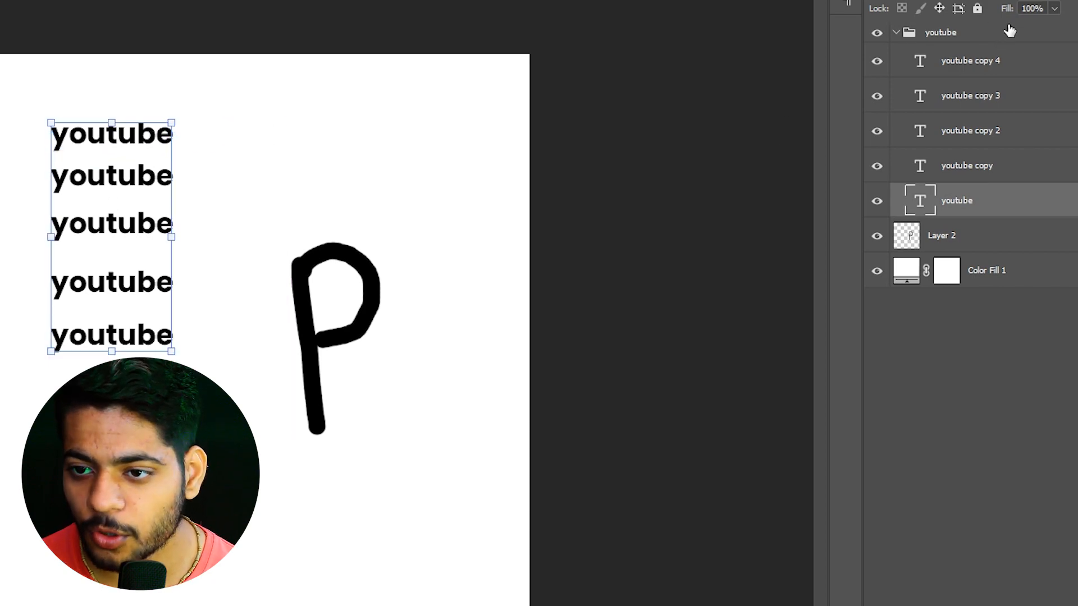
{"action": "left_click", "coordinate": [897, 34]}
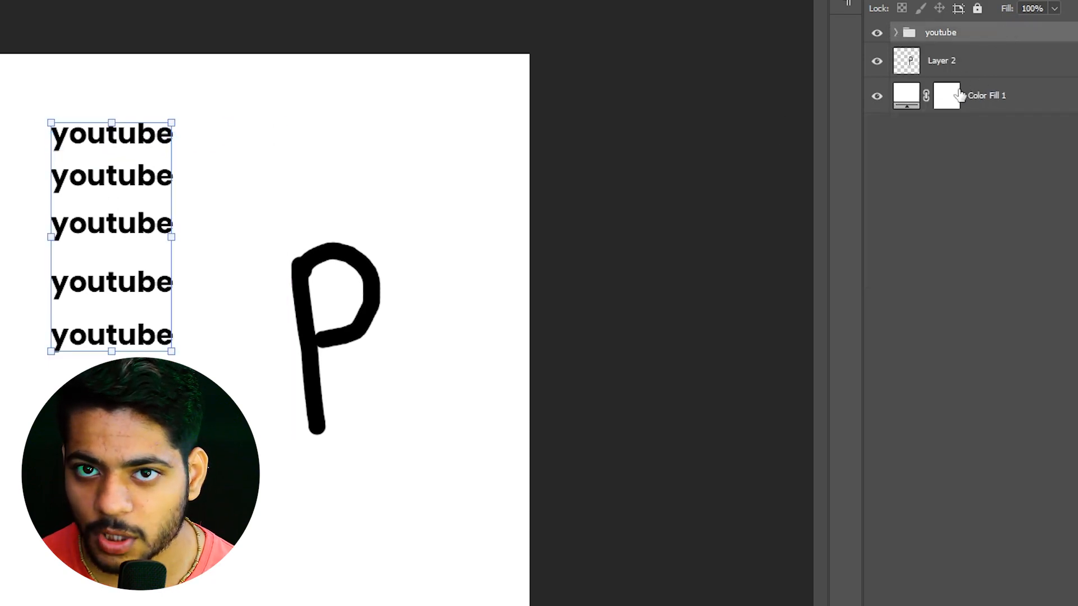
{"action": "left_click_drag", "start_coordinate": [116, 146], "coordinate": [421, 174]}
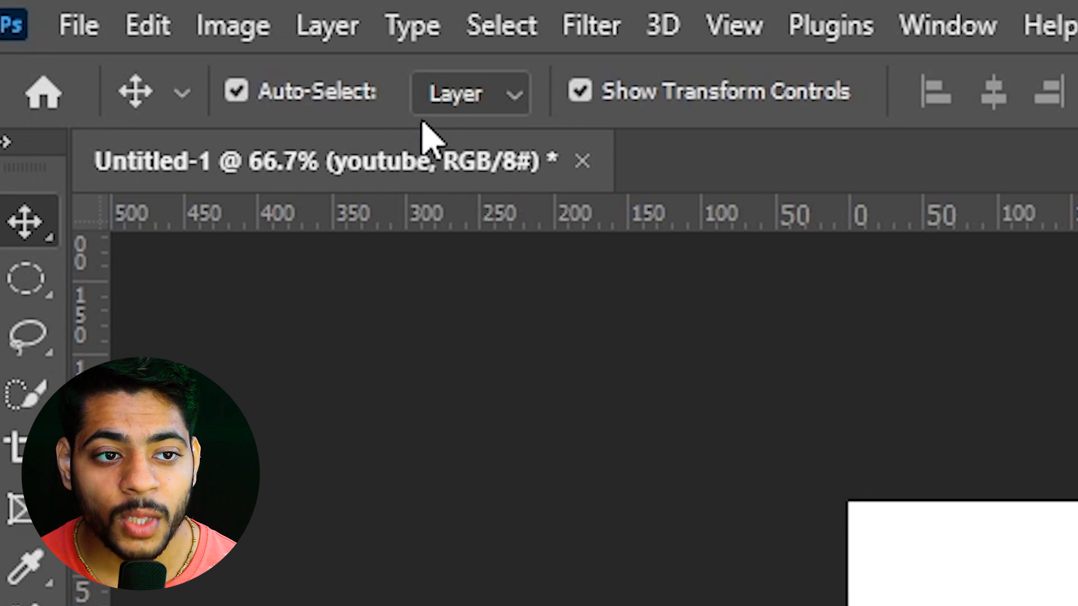
Set Auto-Select to Group, collapse the youtube group and move it down the canvas by about 232 px
{"action": "left_click", "coordinate": [499, 94]}
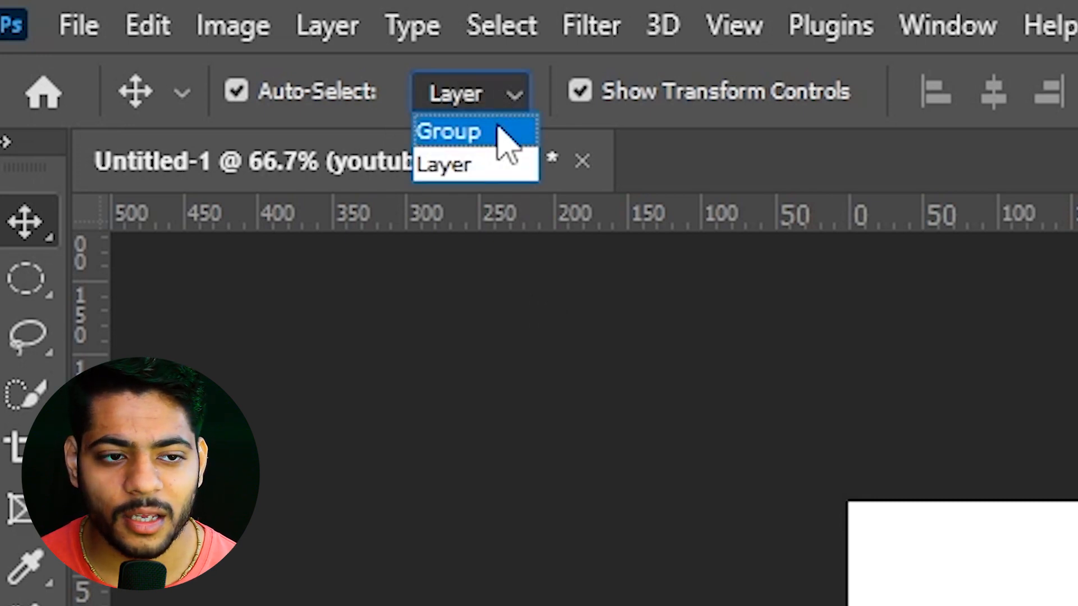
{"action": "left_click", "coordinate": [499, 132]}
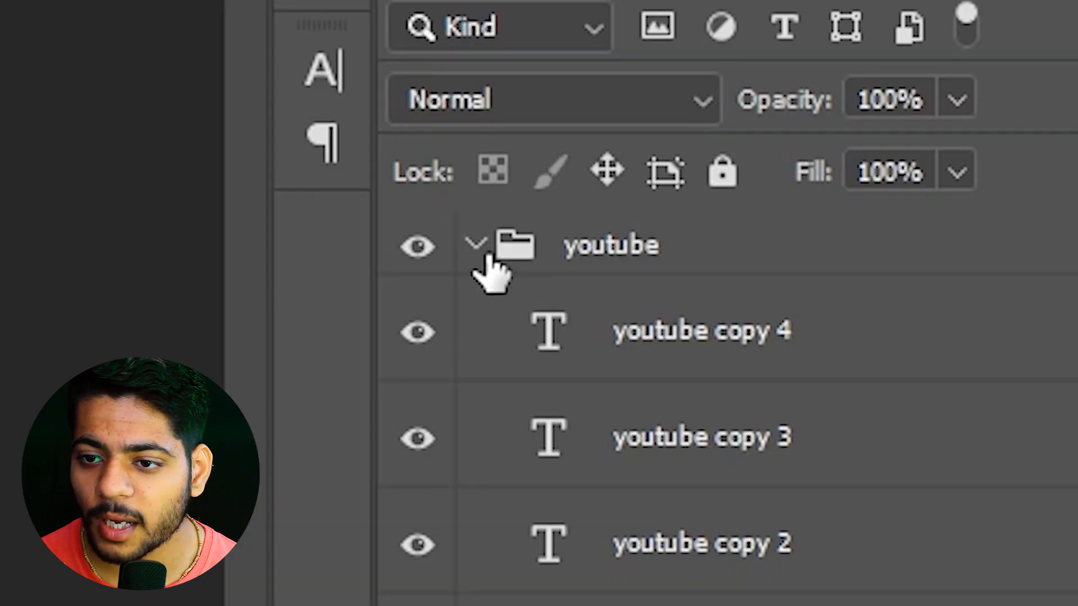
{"action": "left_click", "coordinate": [478, 247]}
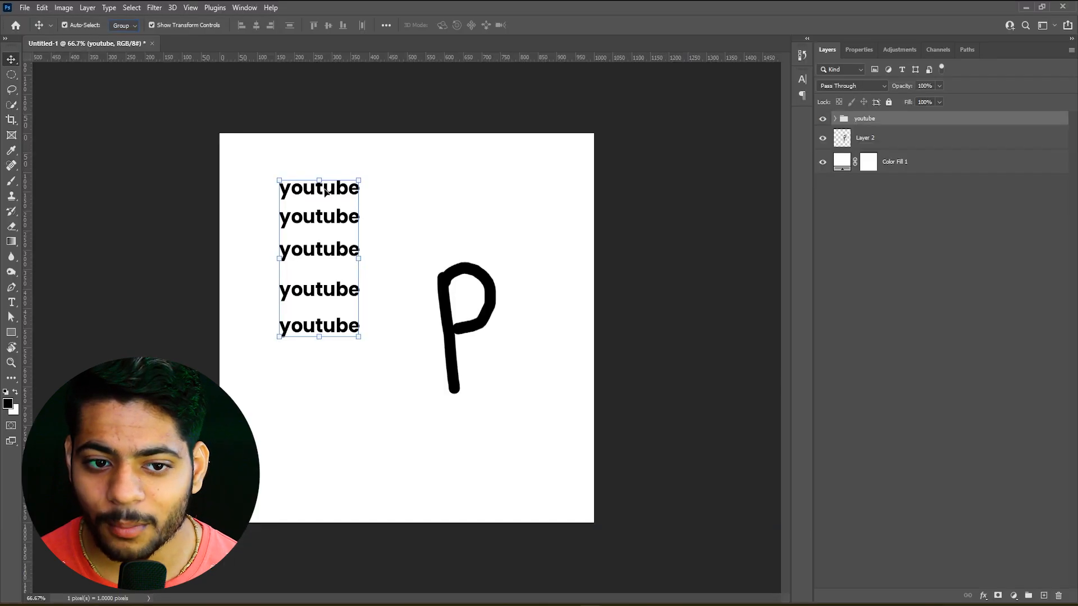
{"action": "left_click_drag", "start_coordinate": [327, 180], "coordinate": [320, 282]}
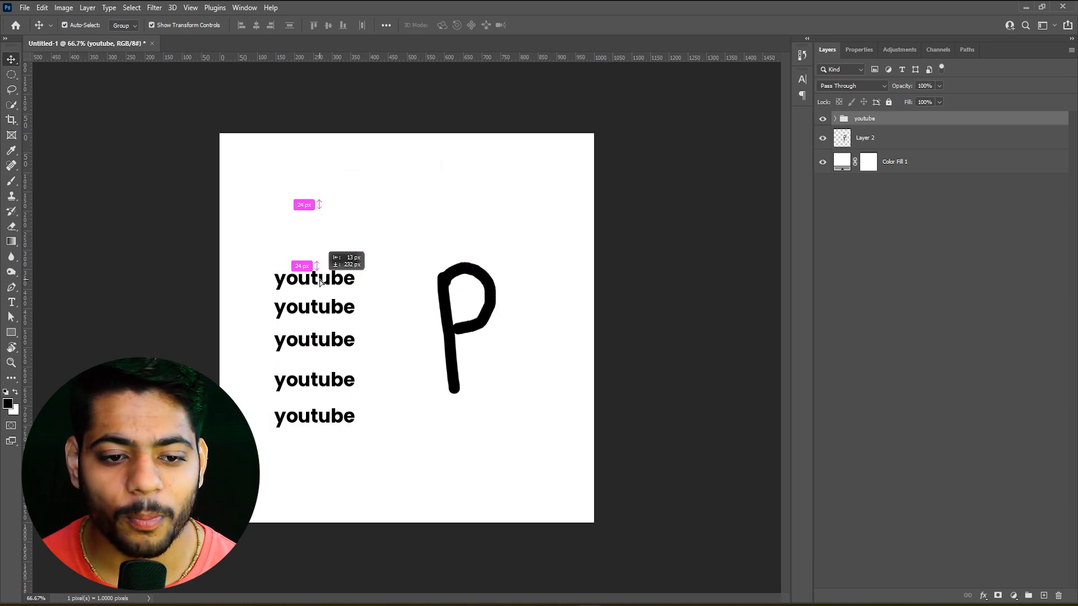
{"action": "left_click_drag", "start_coordinate": [320, 282], "coordinate": [320, 282]}
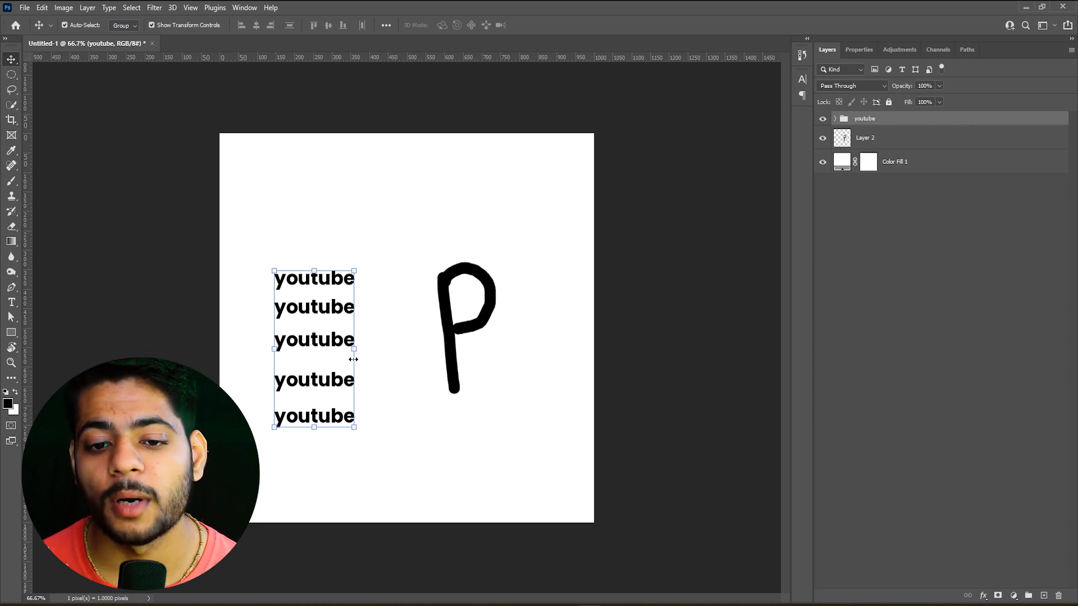
Duplicate the P four times in a row to its right and group all five P layers
{"action": "left_click", "coordinate": [456, 354]}
{"action": "left_click_drag", "start_coordinate": [456, 354], "coordinate": [554, 335]}
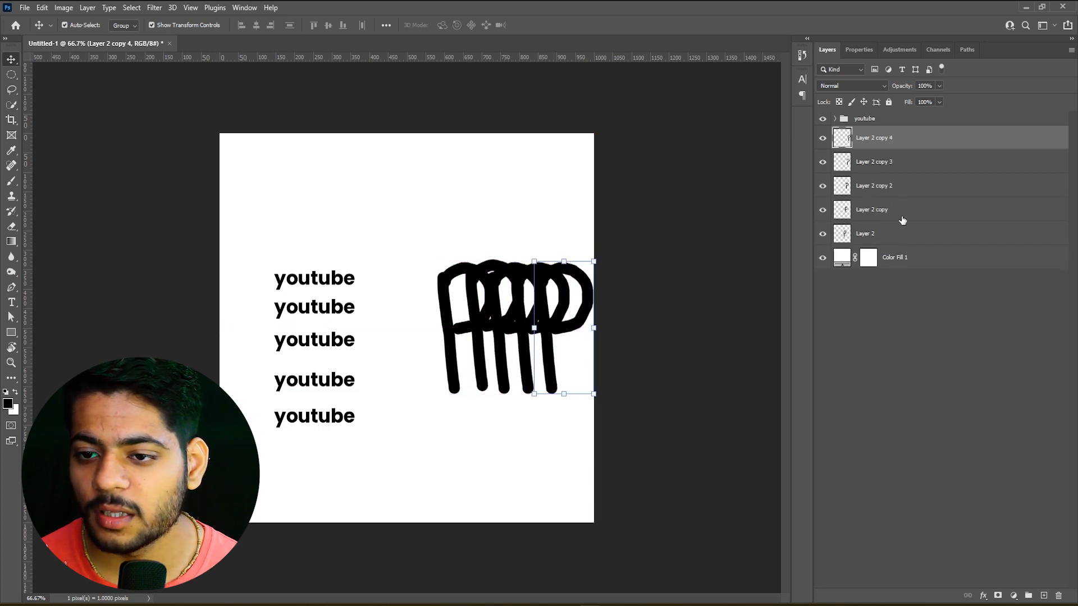
{"action": "left_click", "coordinate": [909, 234], "text": "shift"}
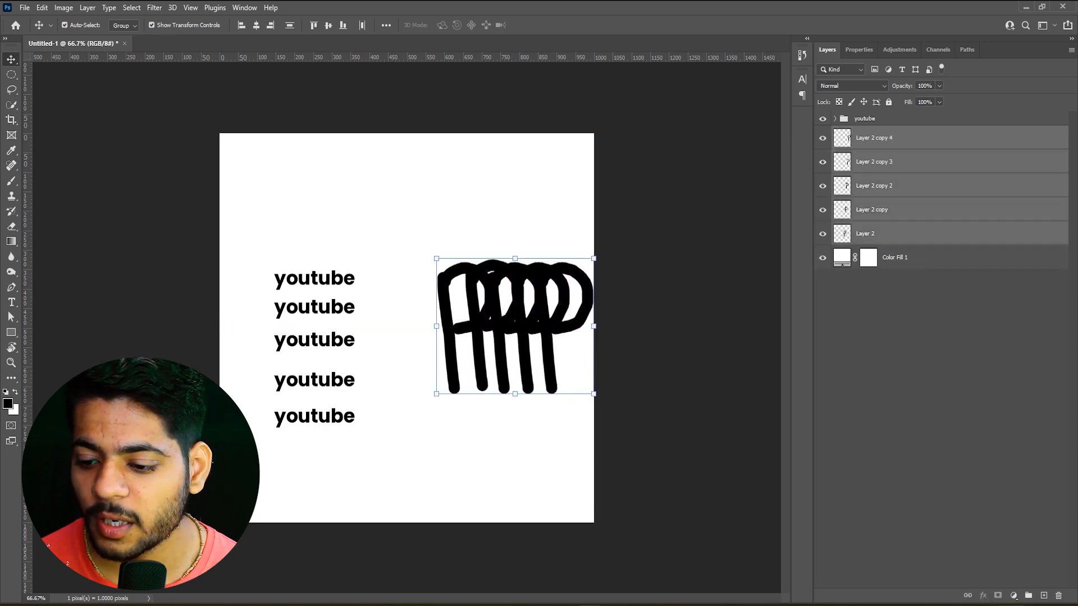
{"action": "left_click", "coordinate": [1029, 596]}
Move the P group up and left, expand it, select Layer 2 copy, and move the whole group back to the canvas's right edge
{"action": "left_click_drag", "start_coordinate": [489, 312], "coordinate": [459, 325]}
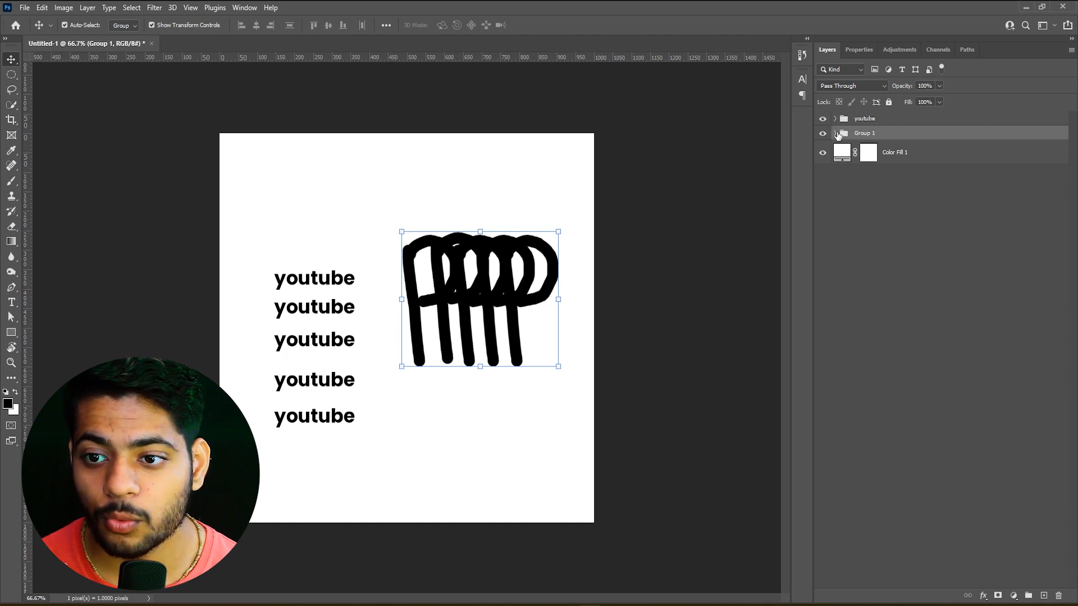
{"action": "left_click", "coordinate": [836, 134]}
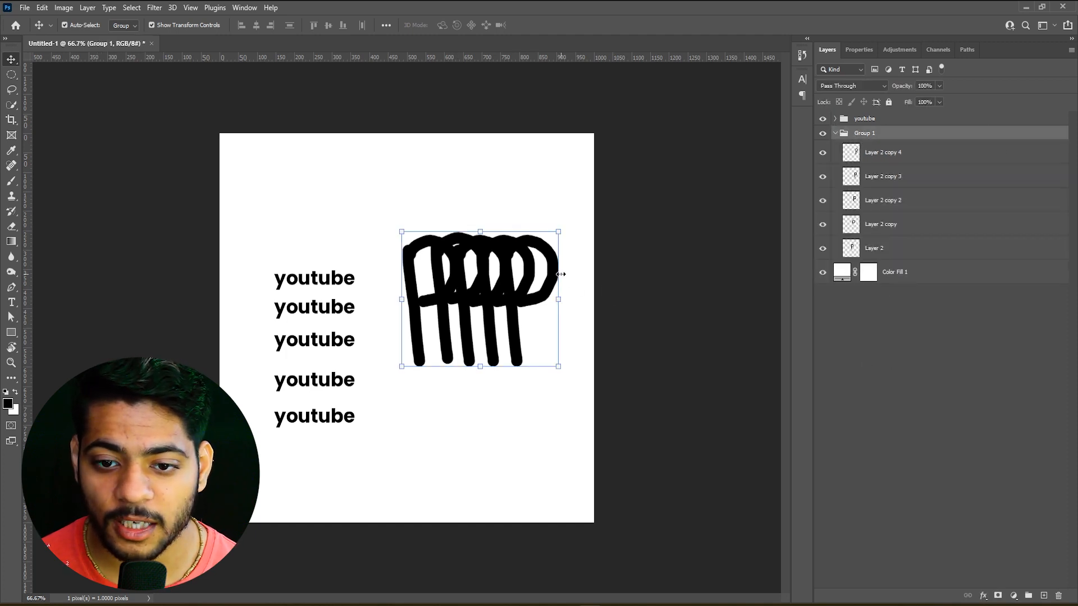
{"action": "left_click", "coordinate": [888, 224]}
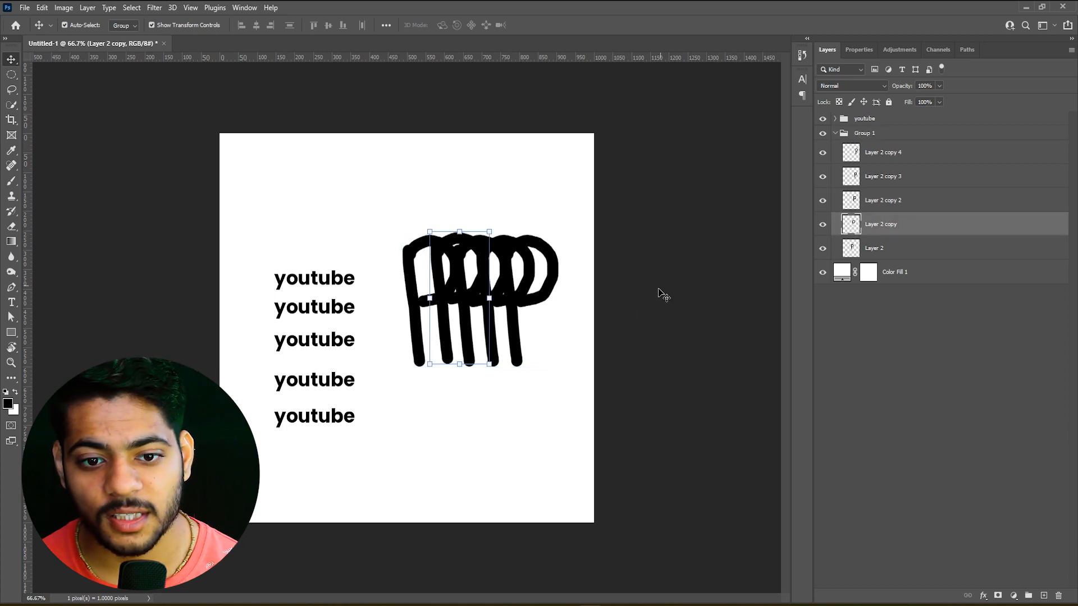
{"action": "mouse_move", "coordinate": [442, 315]}
{"action": "left_mouse_down"}
{"action": "mouse_move", "coordinate": [424, 322]}
{"action": "mouse_move", "coordinate": [435, 395]}
{"action": "mouse_move", "coordinate": [483, 346]}
{"action": "mouse_move", "coordinate": [467, 343]}
{"action": "left_mouse_up"}
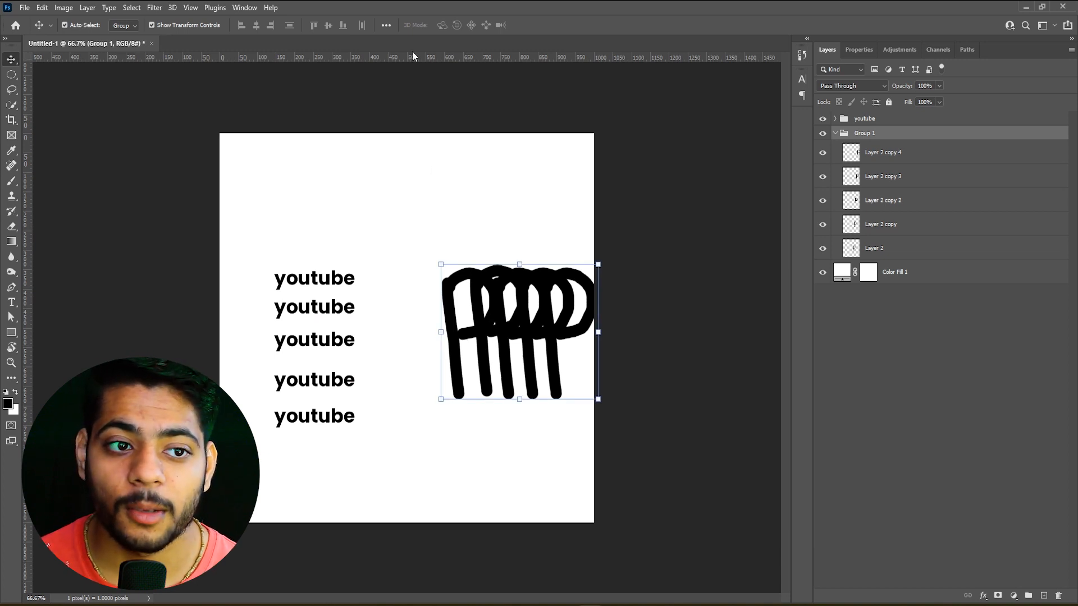
Set Auto-Select to Layer and individually move the middle P up and left and the uppermost youtube text upward
{"action": "left_click", "coordinate": [122, 26]}
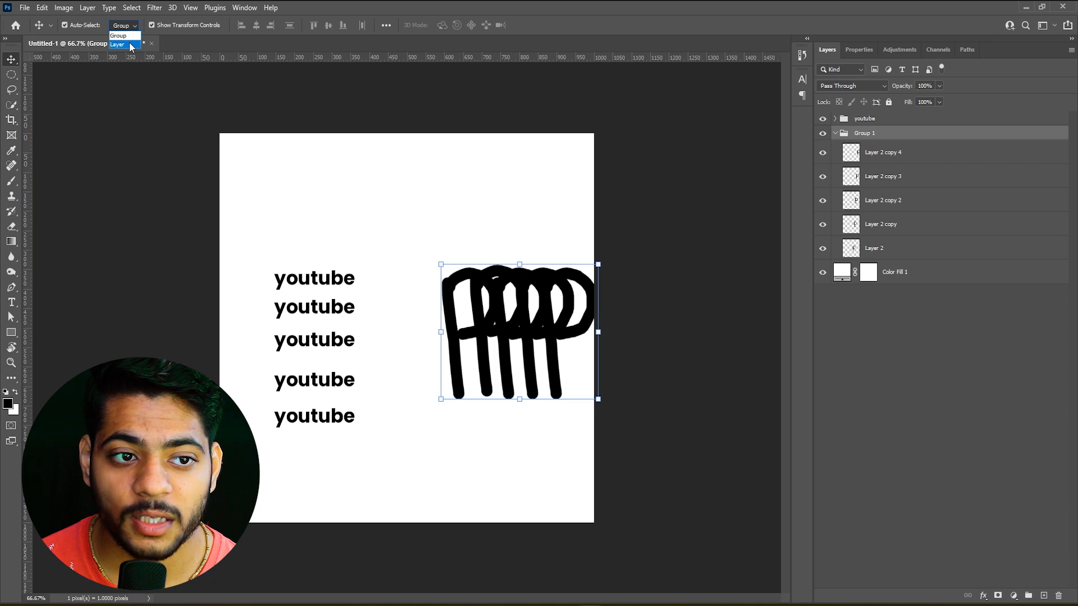
{"action": "left_click", "coordinate": [130, 45]}
{"action": "left_click", "coordinate": [418, 282]}
{"action": "mouse_move", "coordinate": [503, 351]}
{"action": "left_mouse_down"}
{"action": "mouse_move", "coordinate": [500, 334]}
{"action": "mouse_move", "coordinate": [362, 236]}
{"action": "mouse_move", "coordinate": [481, 329]}
{"action": "left_mouse_up"}
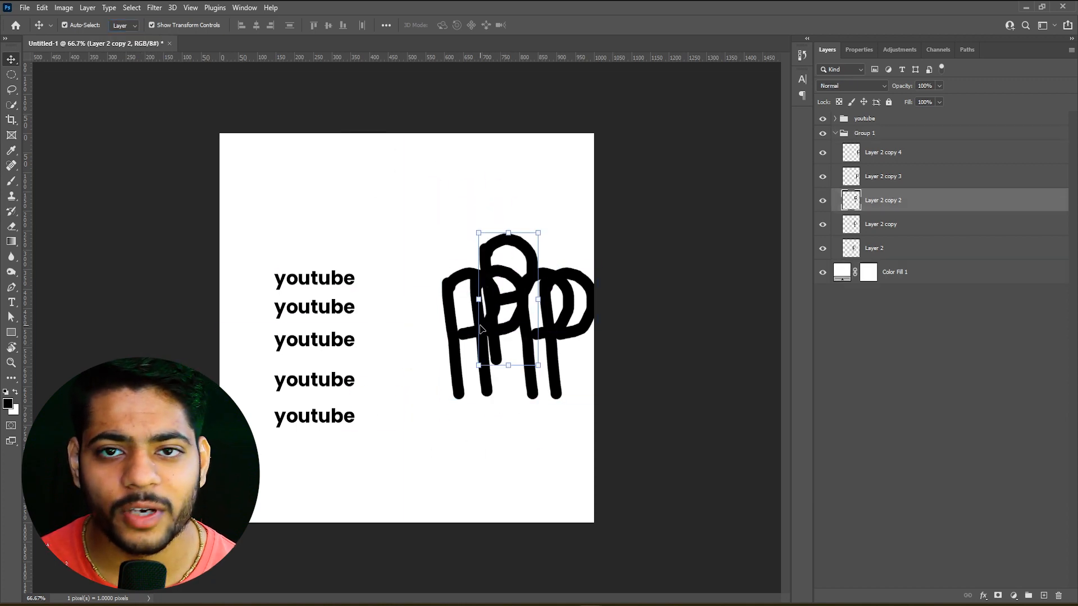
{"action": "left_click", "coordinate": [334, 279]}
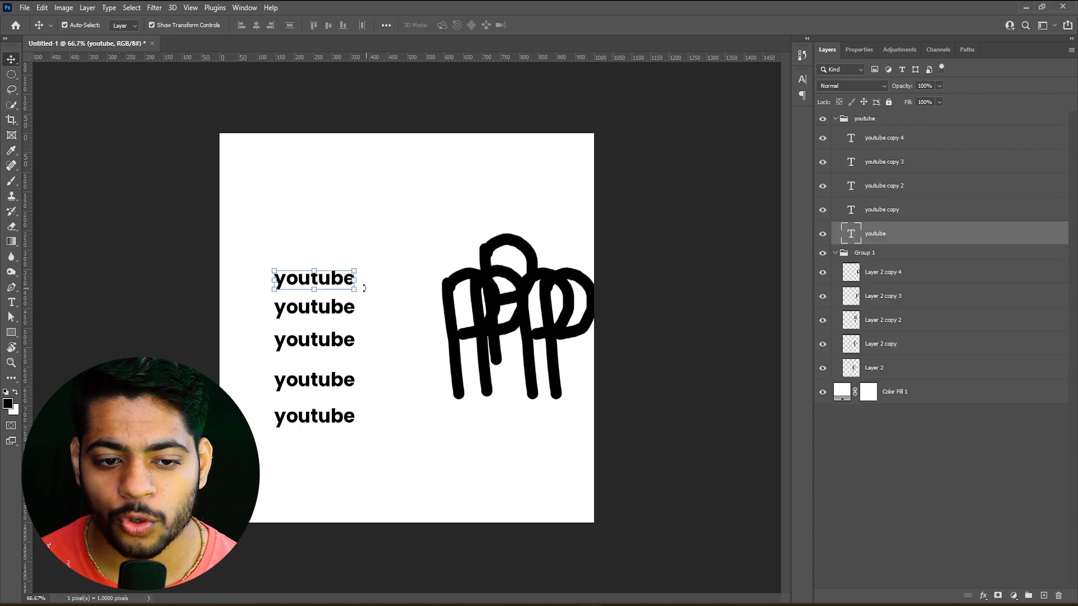
{"action": "left_click_drag", "start_coordinate": [344, 287], "coordinate": [345, 257]}
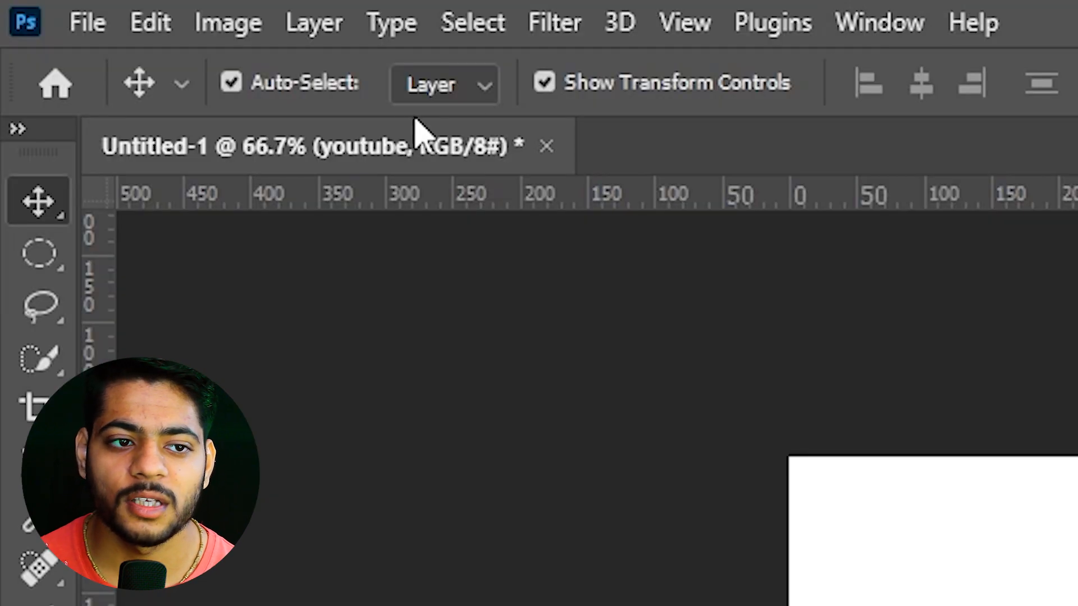
{"action": "left_click", "coordinate": [125, 25]}
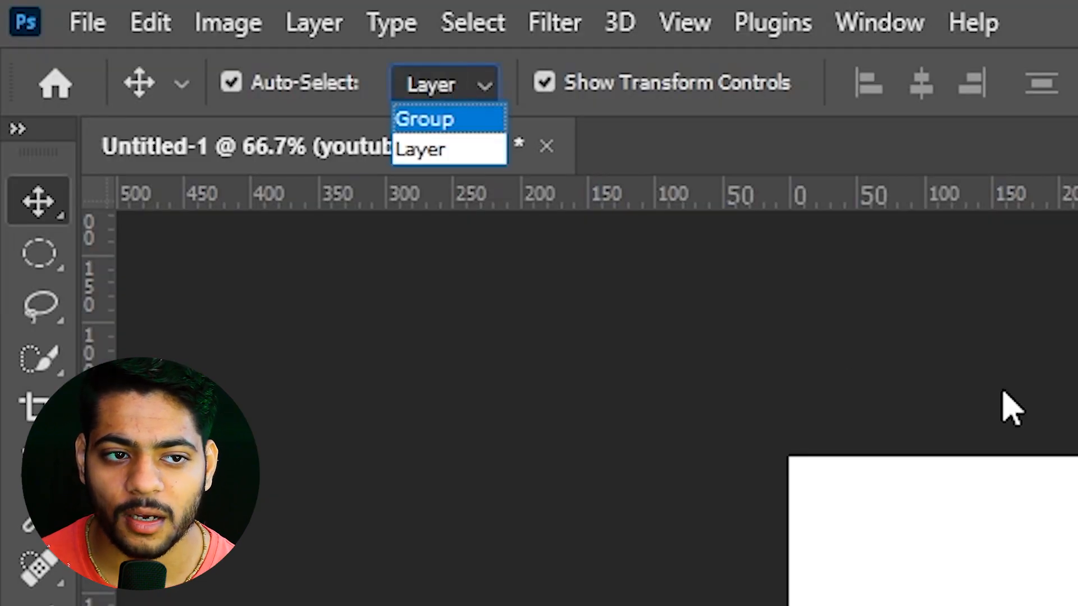
{"action": "left_click", "coordinate": [986, 336]}
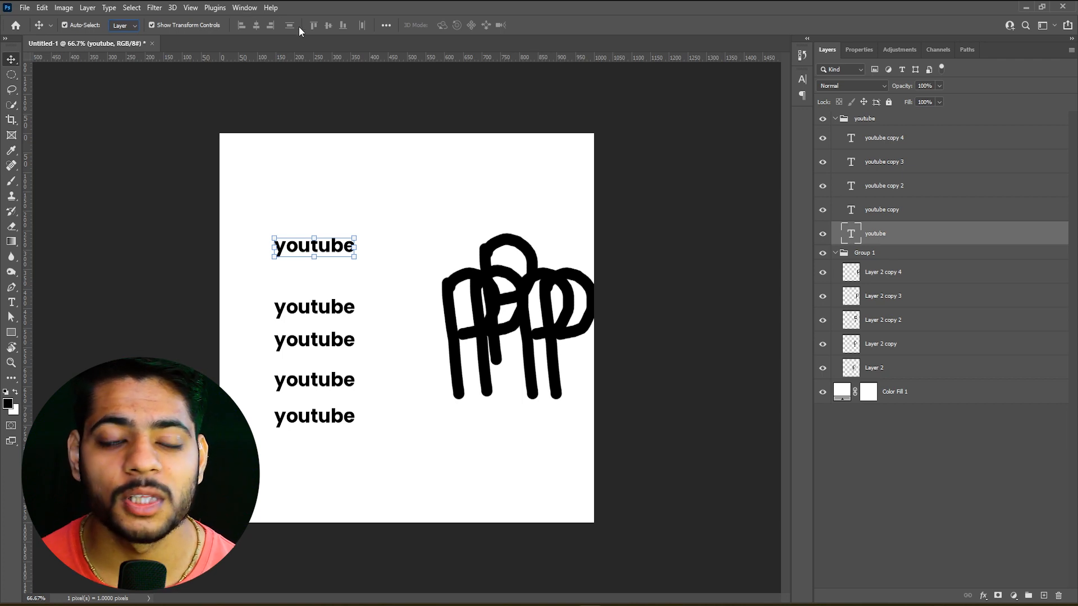
{"action": "left_click", "coordinate": [333, 251]}
{"action": "left_click", "coordinate": [333, 251]}
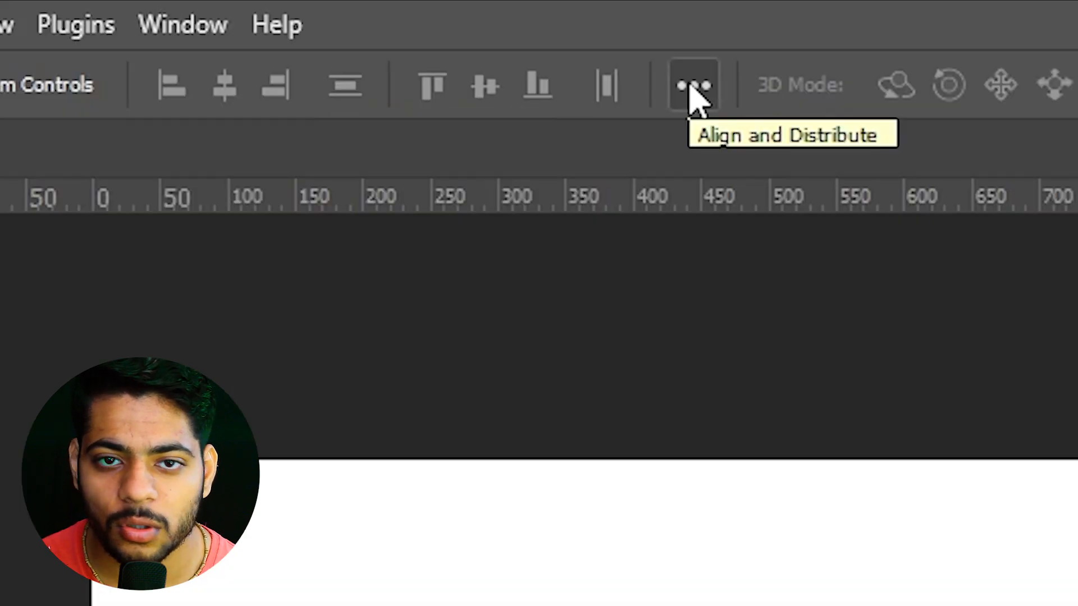
Set Align To to Canvas and align the uppermost youtube text to the canvas's horizontal and vertical centers
{"action": "left_click", "coordinate": [694, 87]}
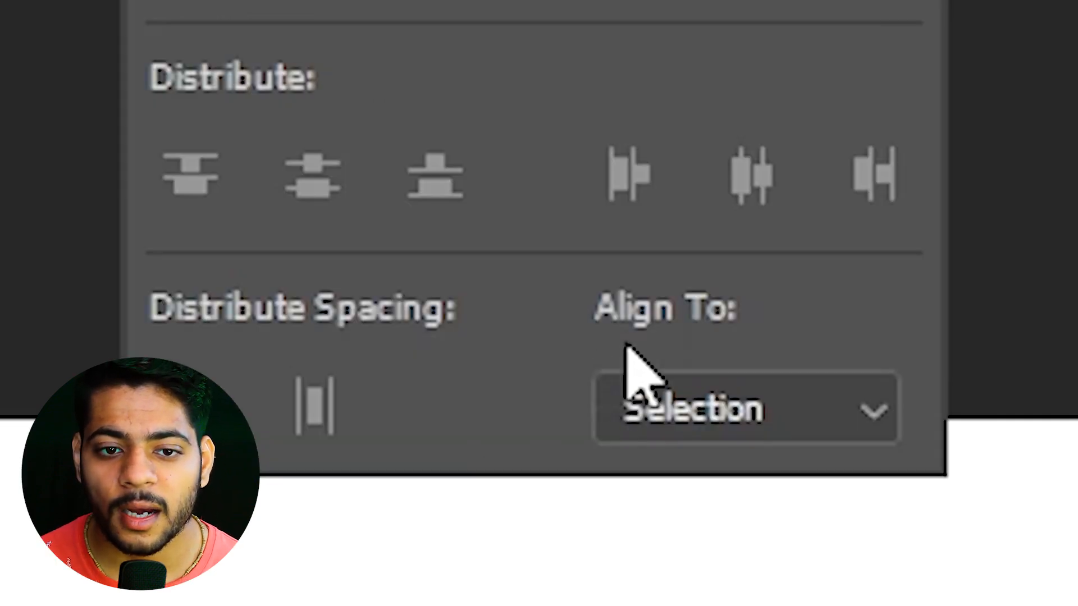
{"action": "left_click", "coordinate": [678, 413]}
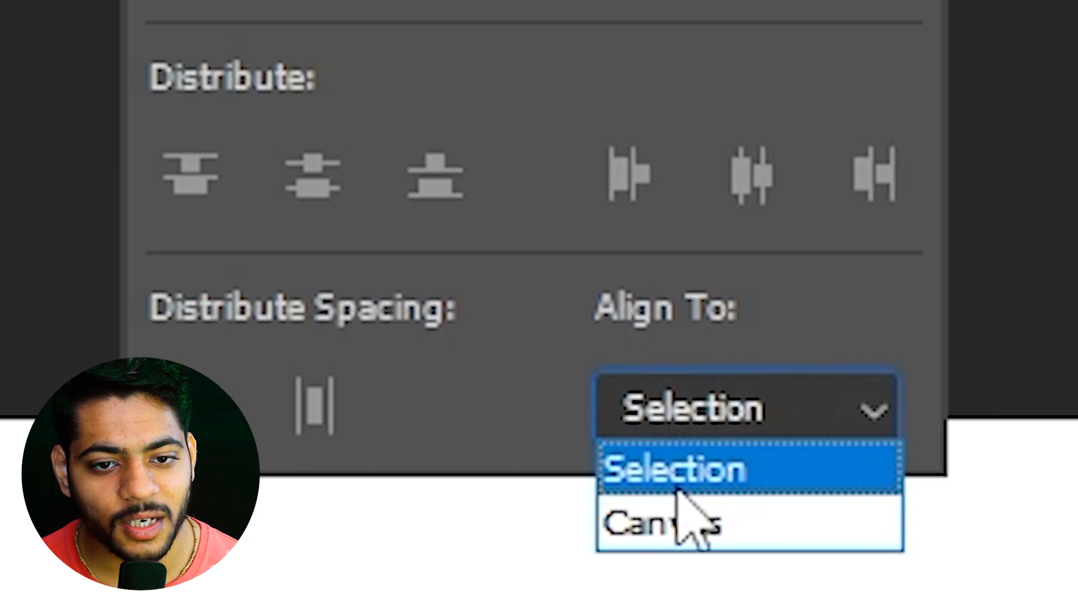
{"action": "left_click", "coordinate": [684, 531]}
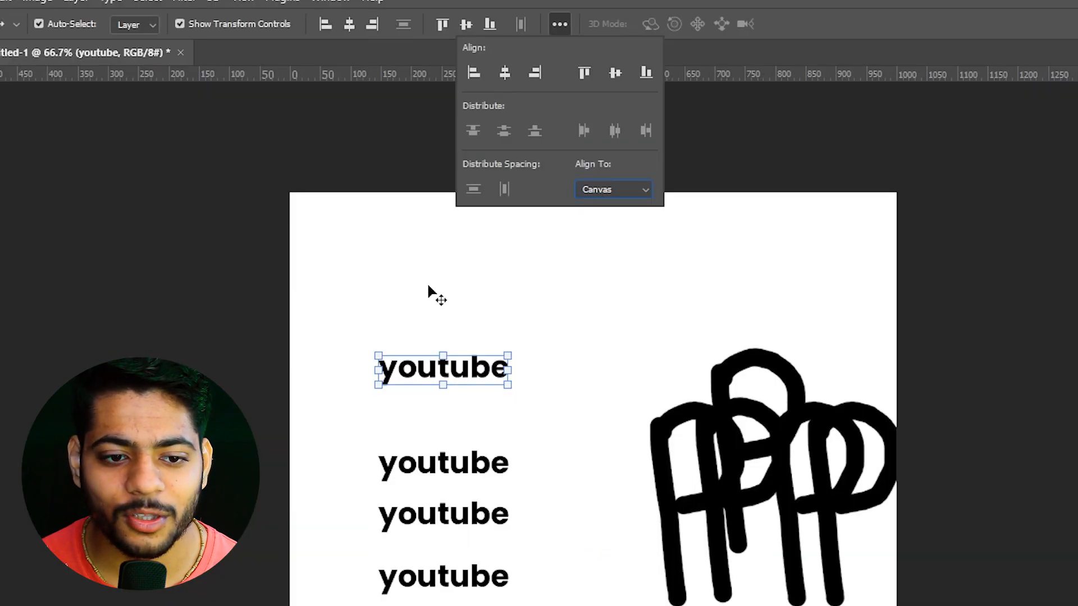
{"action": "left_click", "coordinate": [502, 78]}
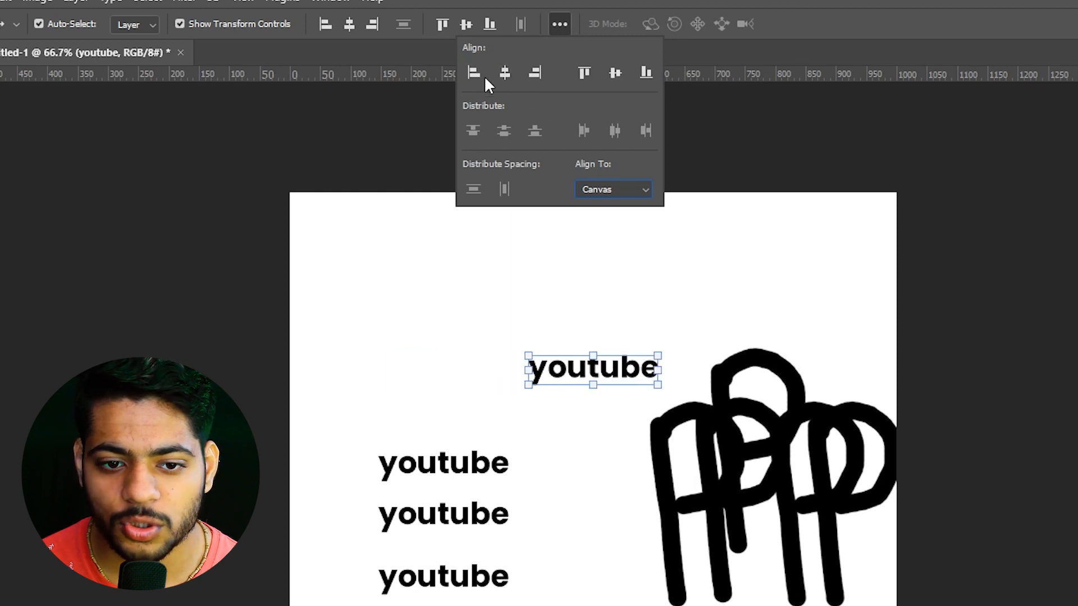
{"action": "left_click", "coordinate": [612, 78]}
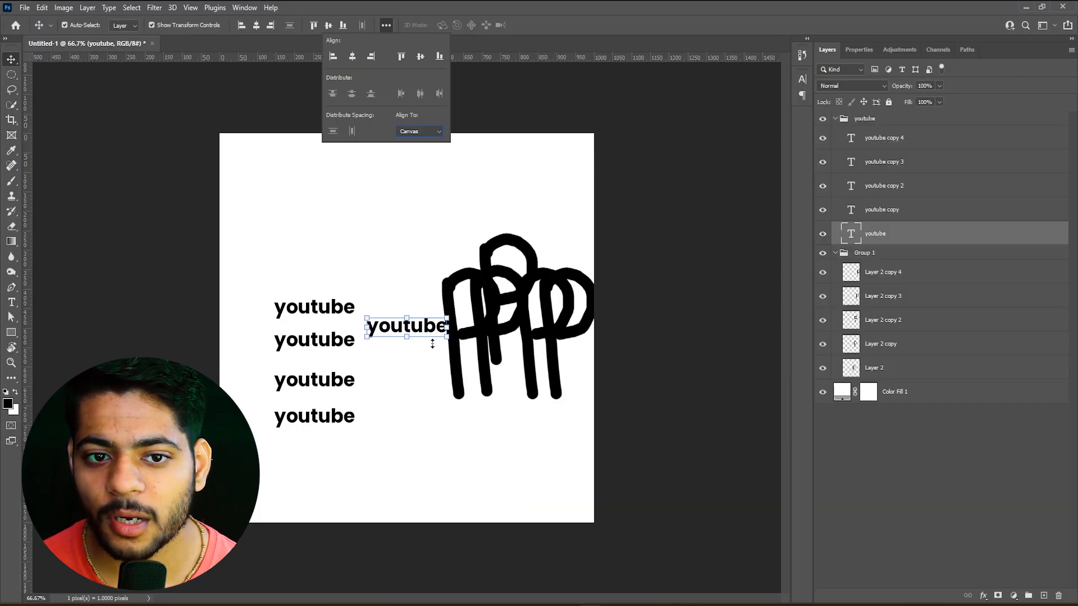
{"action": "left_click", "coordinate": [421, 133]}
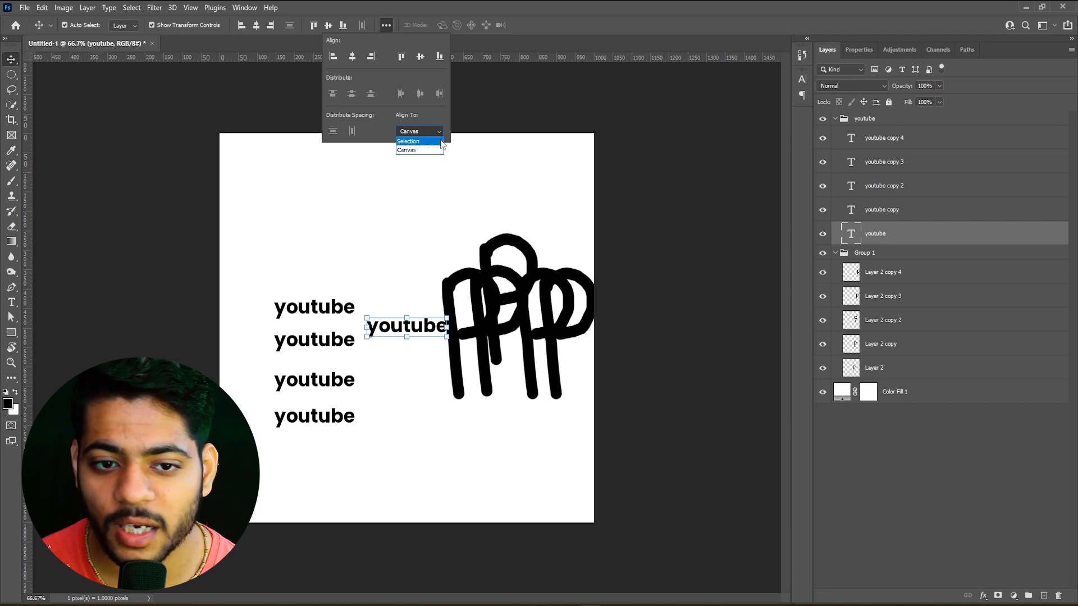
{"action": "left_click", "coordinate": [440, 149]}
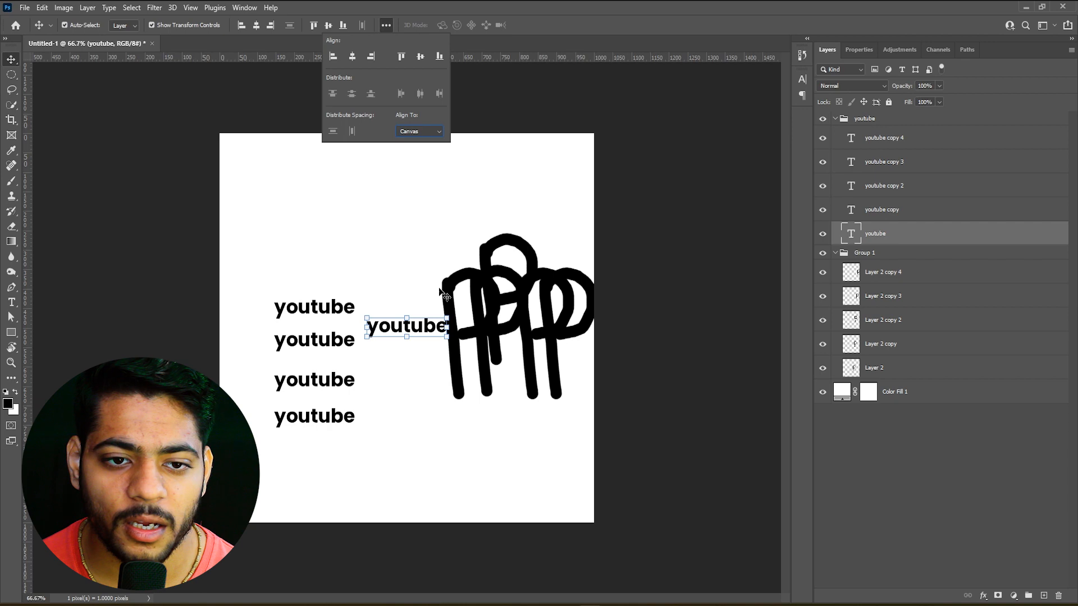
{"action": "left_click", "coordinate": [383, 252]}
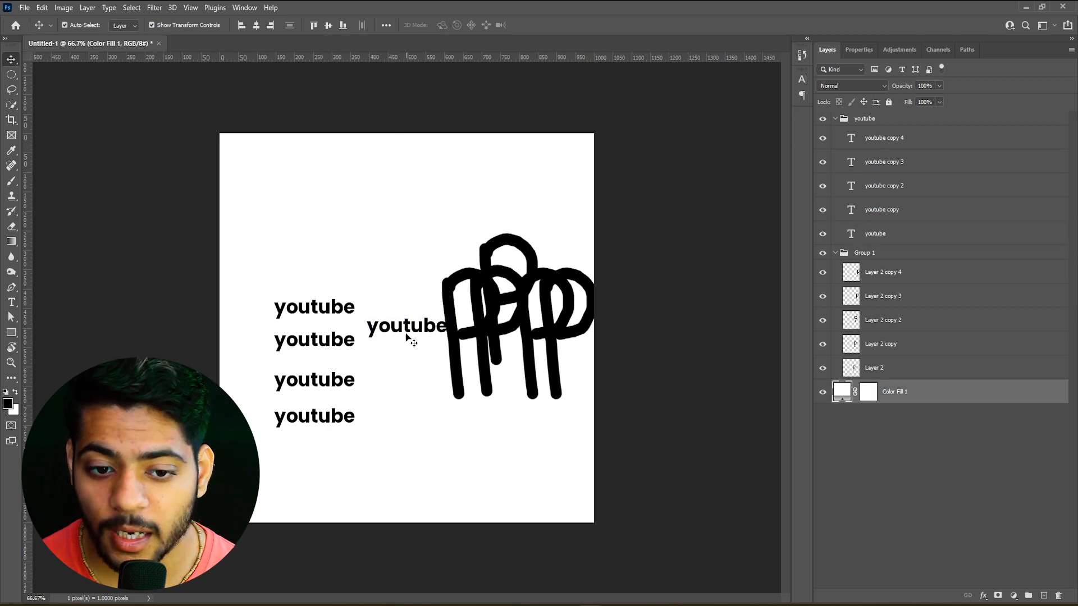
Move the youtube copy 2 text about 170 px to the right and deselect it
{"action": "left_click", "coordinate": [339, 345]}
{"action": "left_click", "coordinate": [337, 316], "text": "shift"}
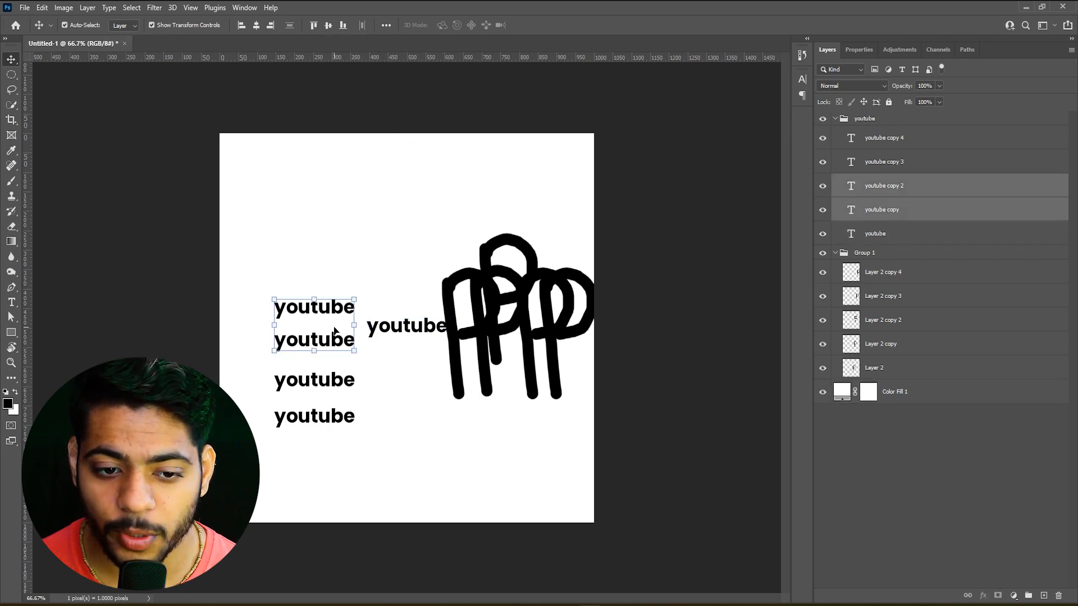
{"action": "scroll", "coordinate": [336, 329], "scroll_direction": "up", "scroll_amount": 7}
{"action": "left_click", "coordinate": [405, 289]}
{"action": "left_click", "coordinate": [320, 351]}
{"action": "left_click_drag", "start_coordinate": [325, 357], "coordinate": [450, 360]}
{"action": "left_click", "coordinate": [464, 436]}
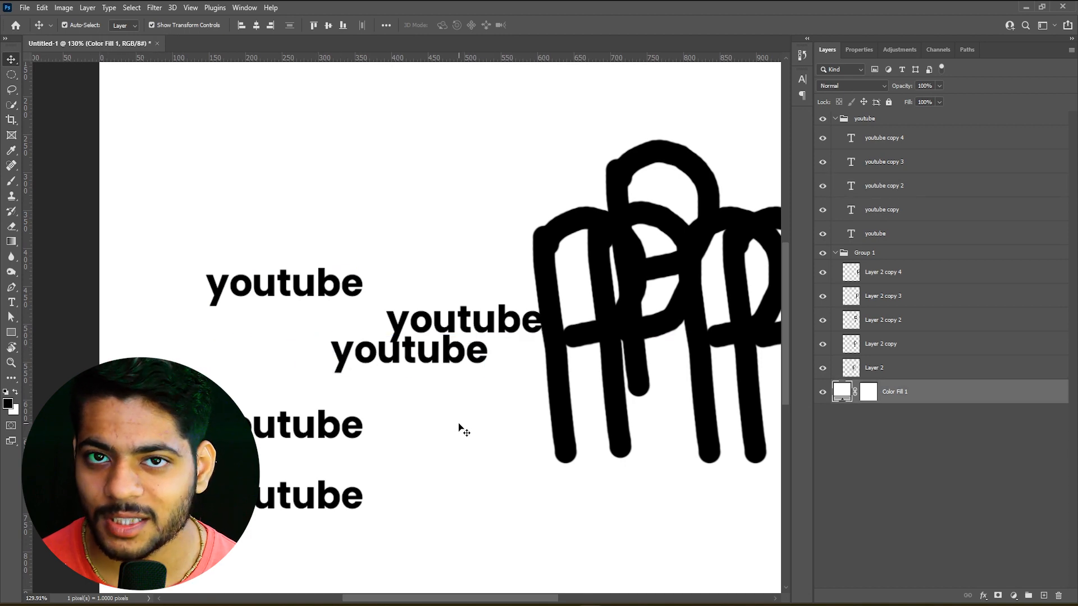
Select the youtube copy and youtube copy 2 texts, set Align To to Selection, and align their horizontal centers
{"action": "left_click", "coordinate": [311, 294]}
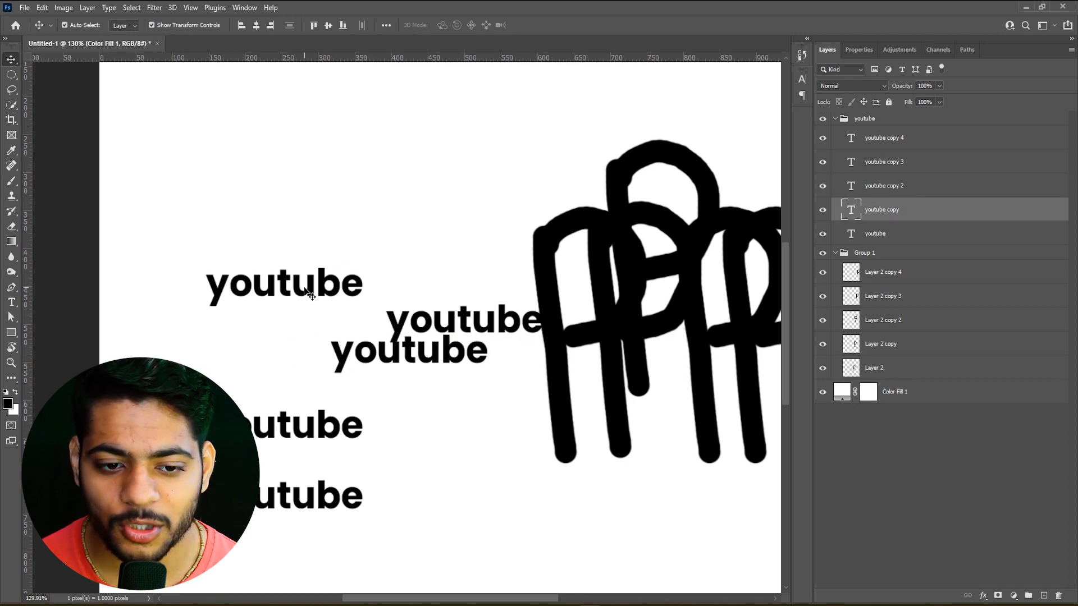
{"action": "left_click", "coordinate": [381, 362], "text": "shift"}
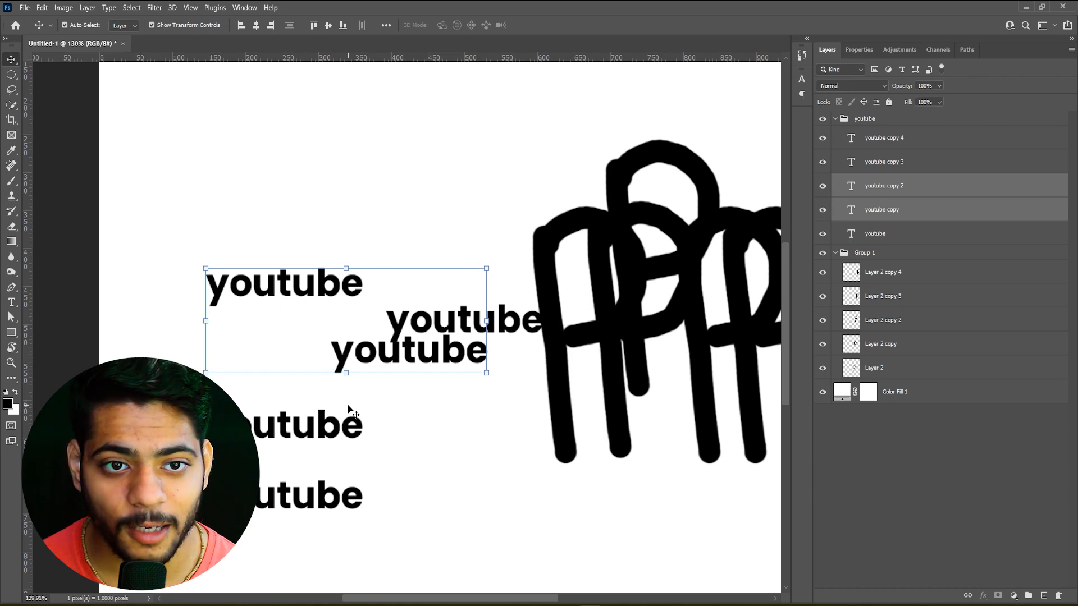
{"action": "left_click", "coordinate": [387, 25]}
{"action": "left_click", "coordinate": [416, 135]}
{"action": "left_click", "coordinate": [422, 148]}
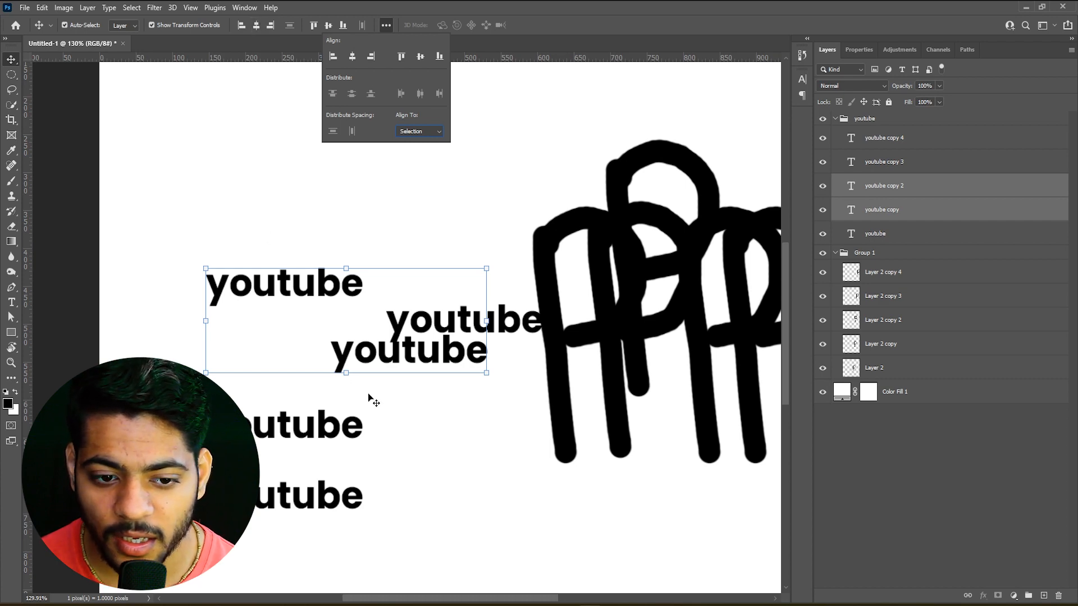
{"action": "left_click", "coordinate": [256, 25]}
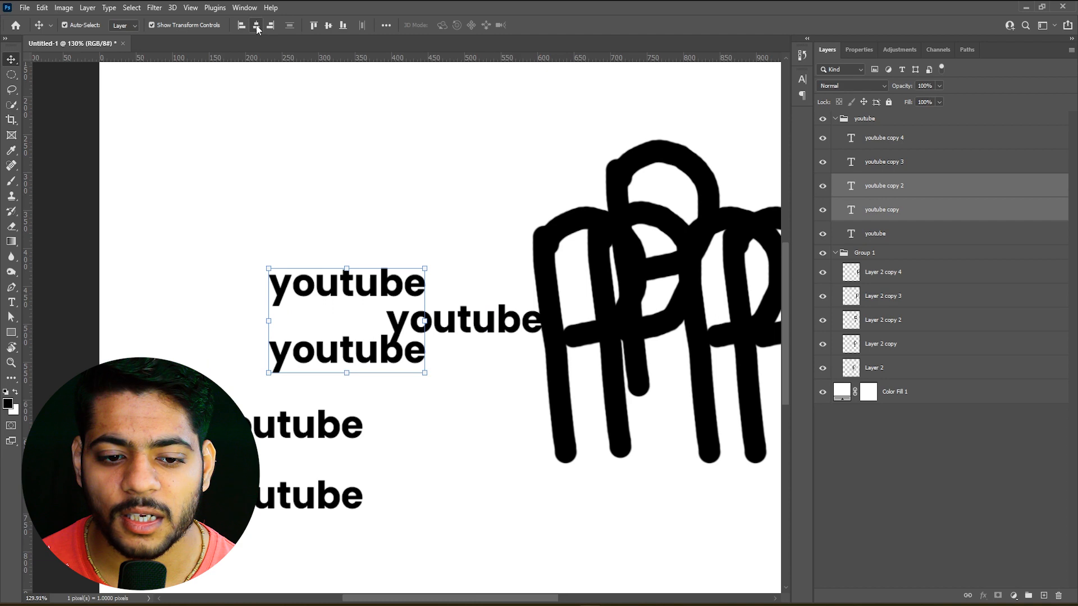
Try aligning the two selected youtube texts by their vertical centers, and undo that alignment
{"action": "left_click", "coordinate": [330, 26]}
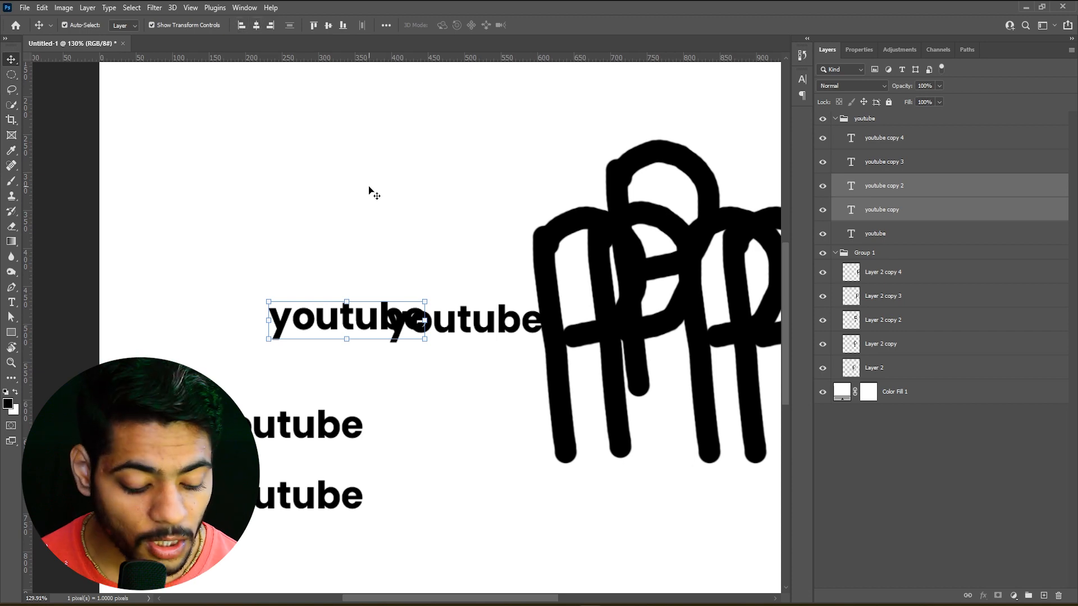
{"action": "left_click", "coordinate": [398, 231]}
{"action": "key", "text": "ctrl+z"}
{"action": "key", "text": "ctrl"}
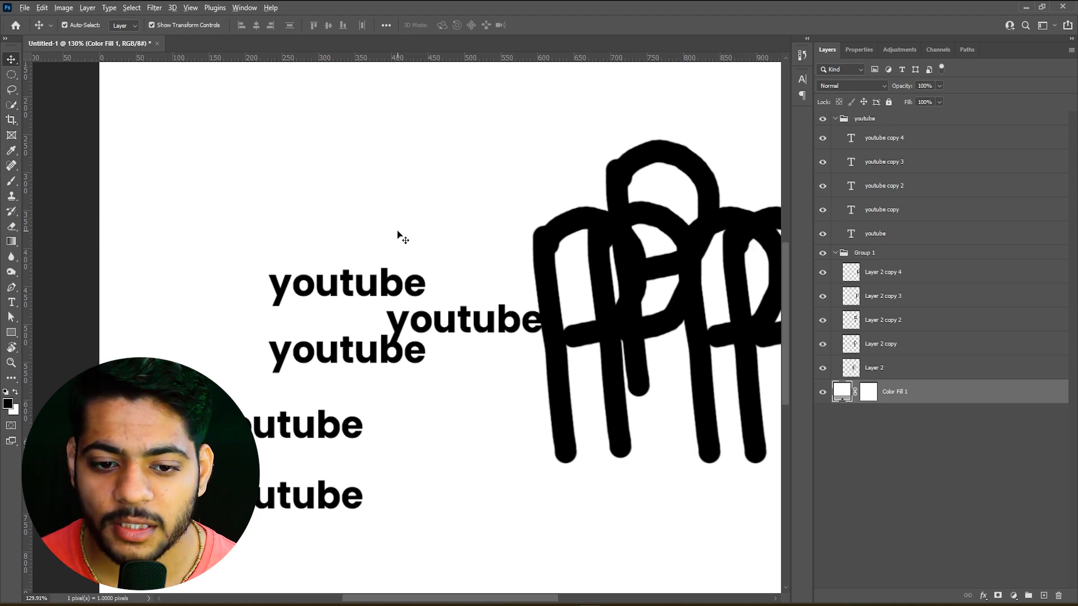
Open the Auto-Select choices of Group and Layer for the Move tool
{"action": "scroll", "coordinate": [397, 231], "scroll_direction": "down", "scroll_amount": 8}
{"action": "scroll", "coordinate": [475, 248], "scroll_direction": "up", "scroll_amount": 4}
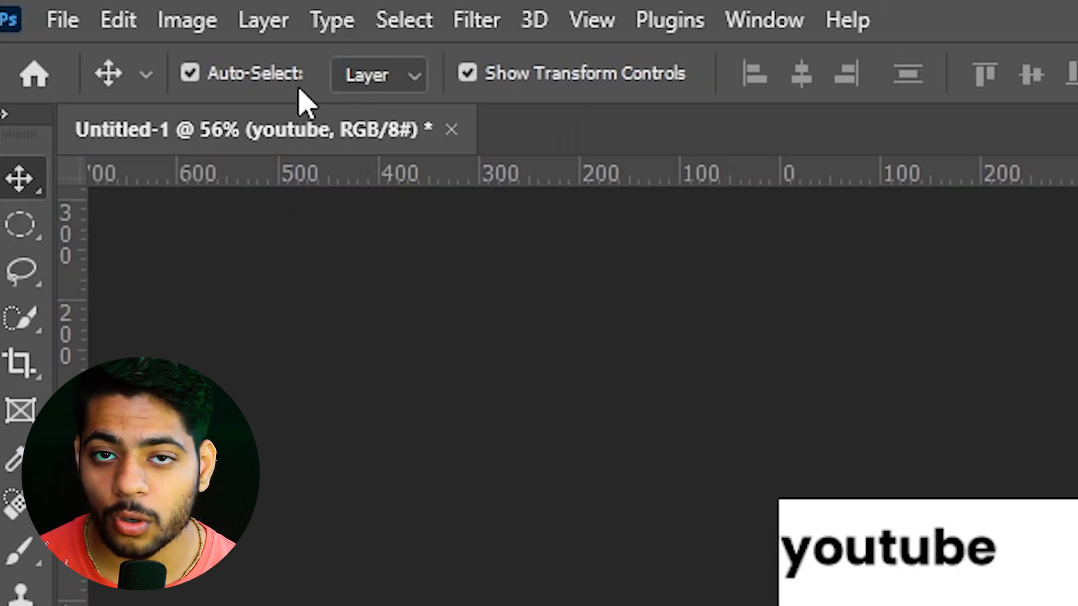
{"action": "left_click", "coordinate": [367, 75]}
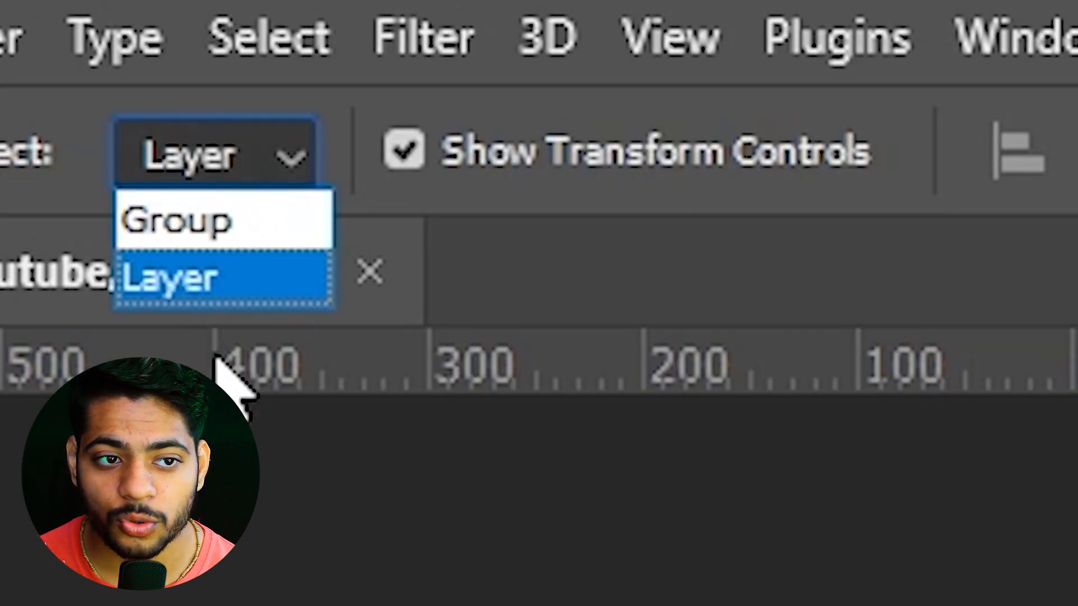